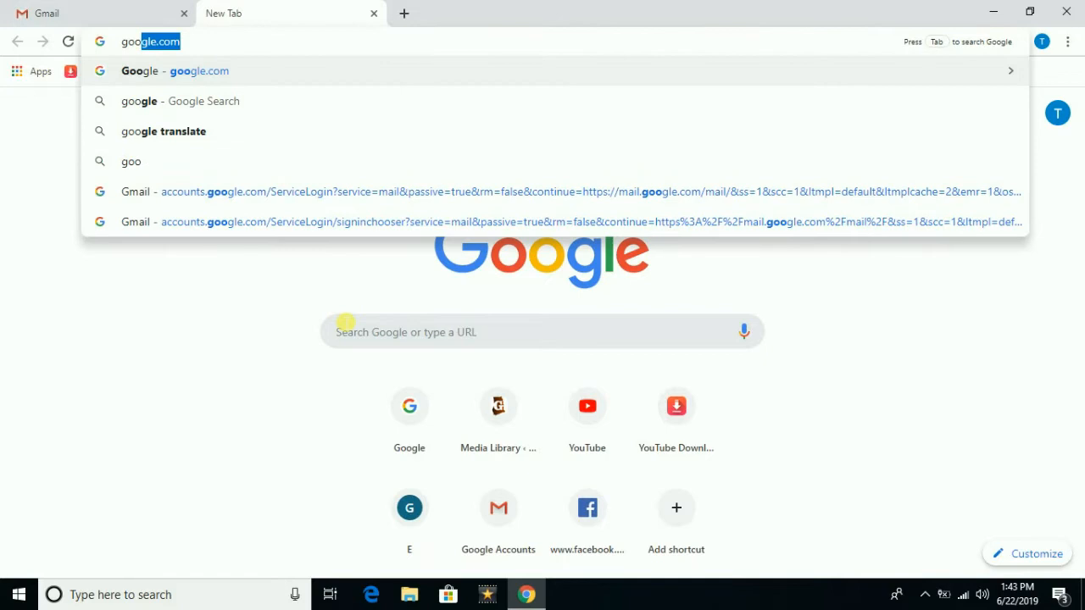
# - Load google.com and search for 'profreehost'
pyautogui.press('Return')
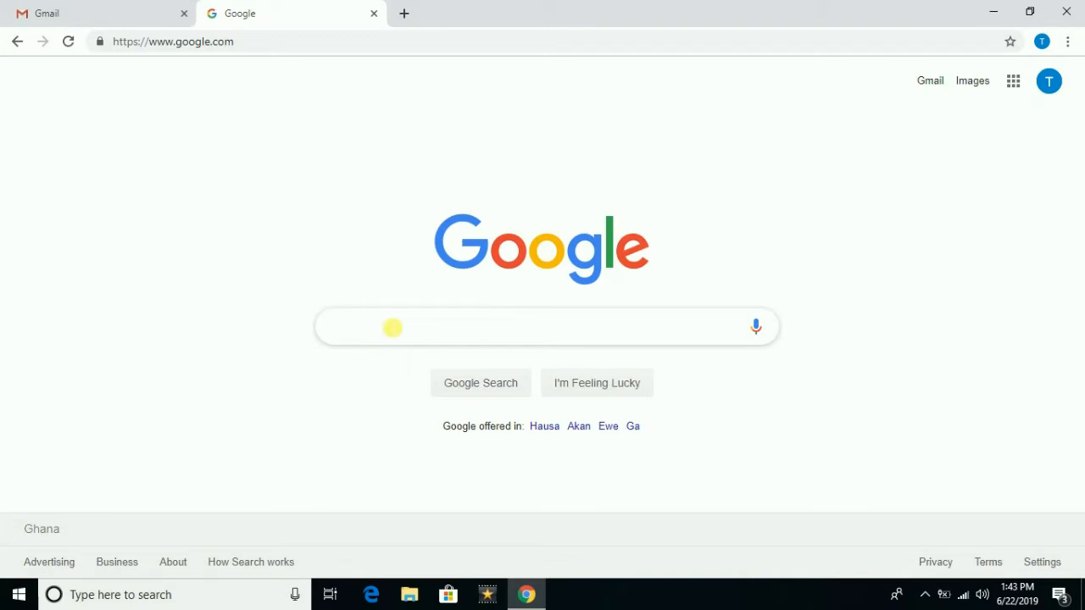
pyautogui.write('rofrees')
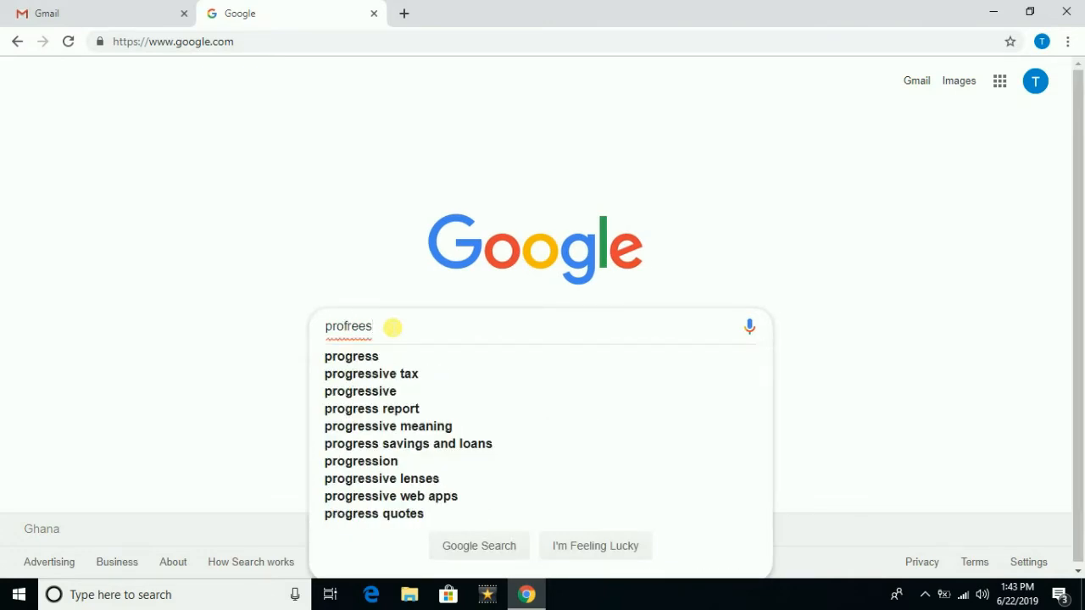
pyautogui.press('BackSpace')
pyautogui.write('host')
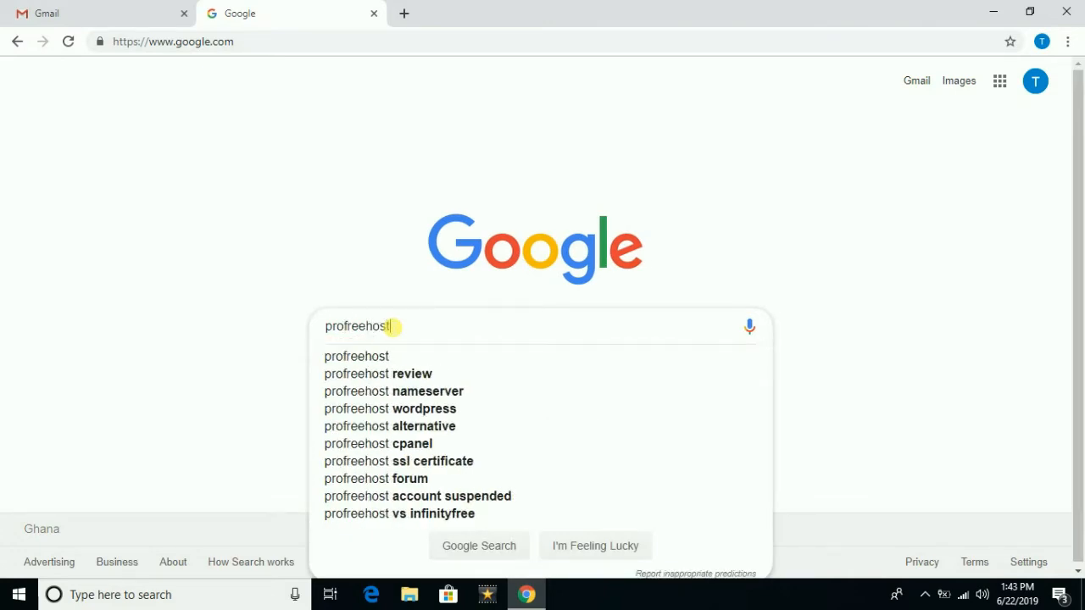
pyautogui.press('Return')
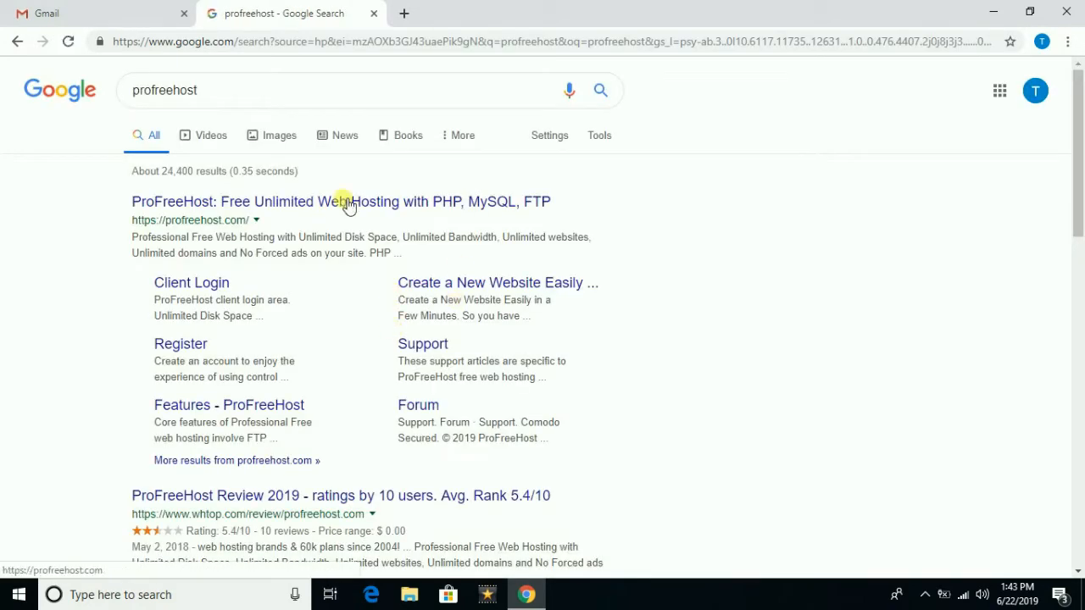
# - Open ProFreeHost's Create Account form, enter an e-mail address and password, and submit it
pyautogui.click(273, 205)
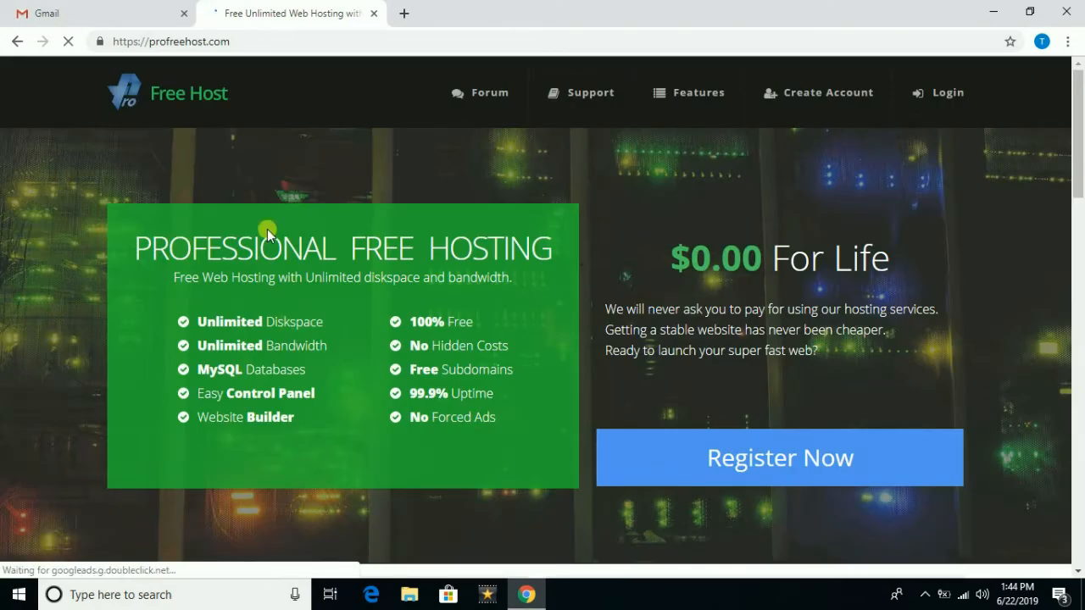
pyautogui.click(839, 100)
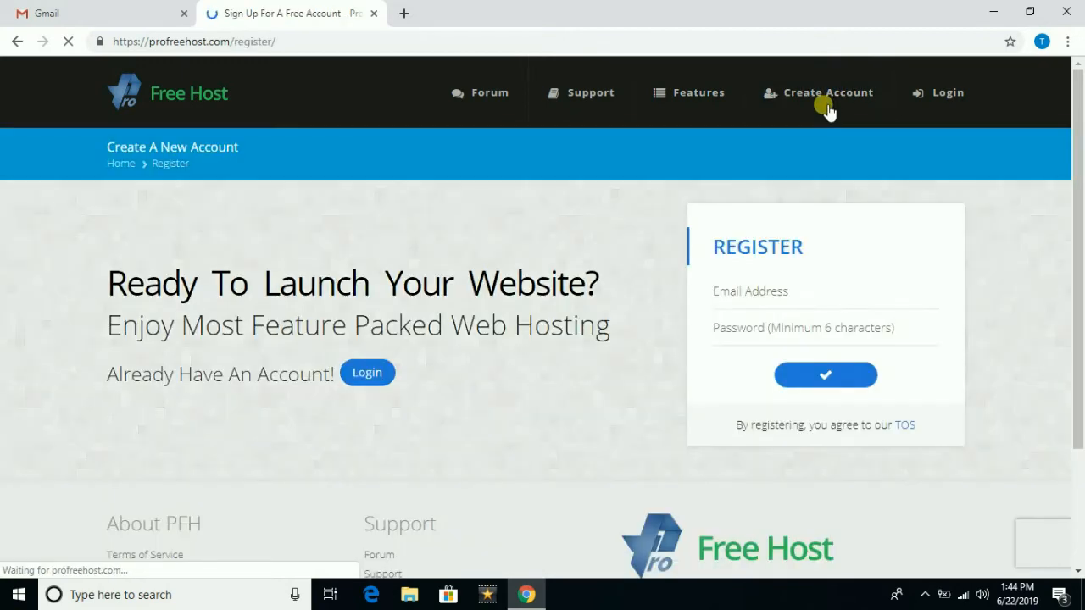
pyautogui.click(771, 291)
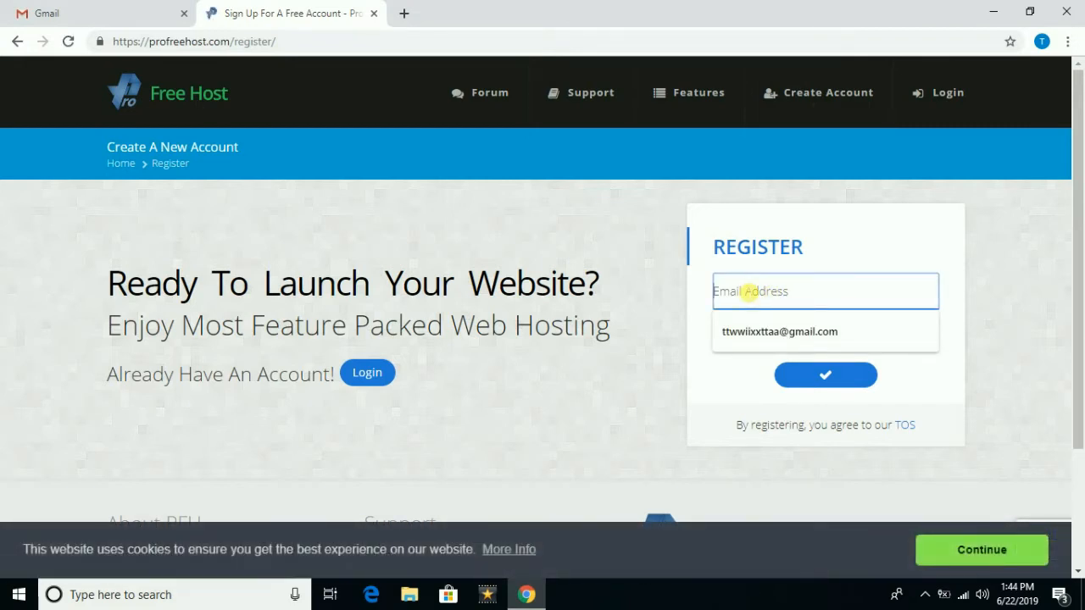
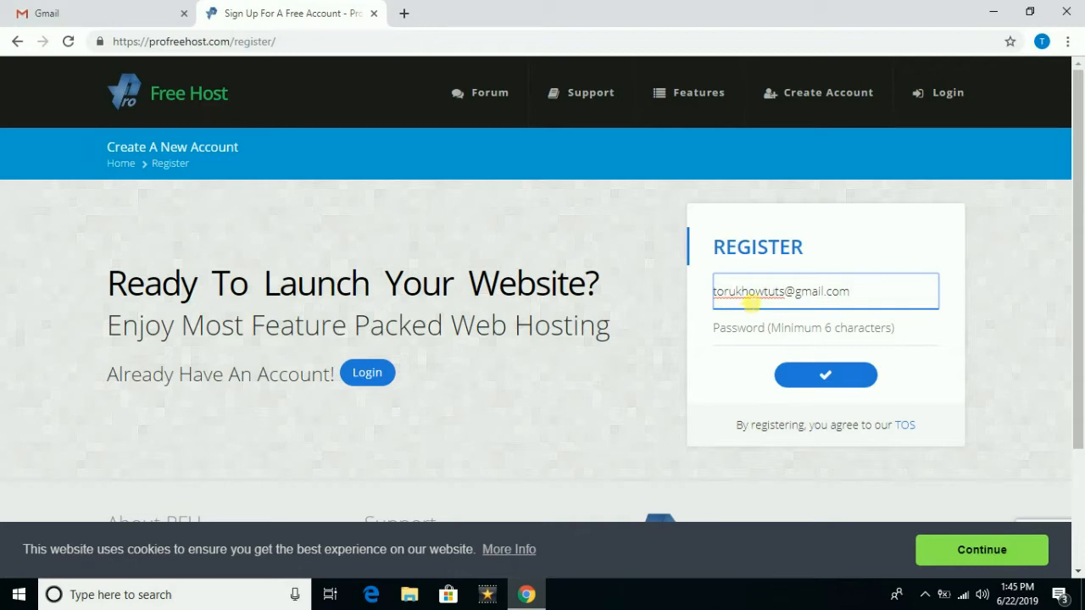
pyautogui.click(806, 338)
pyautogui.write('••')
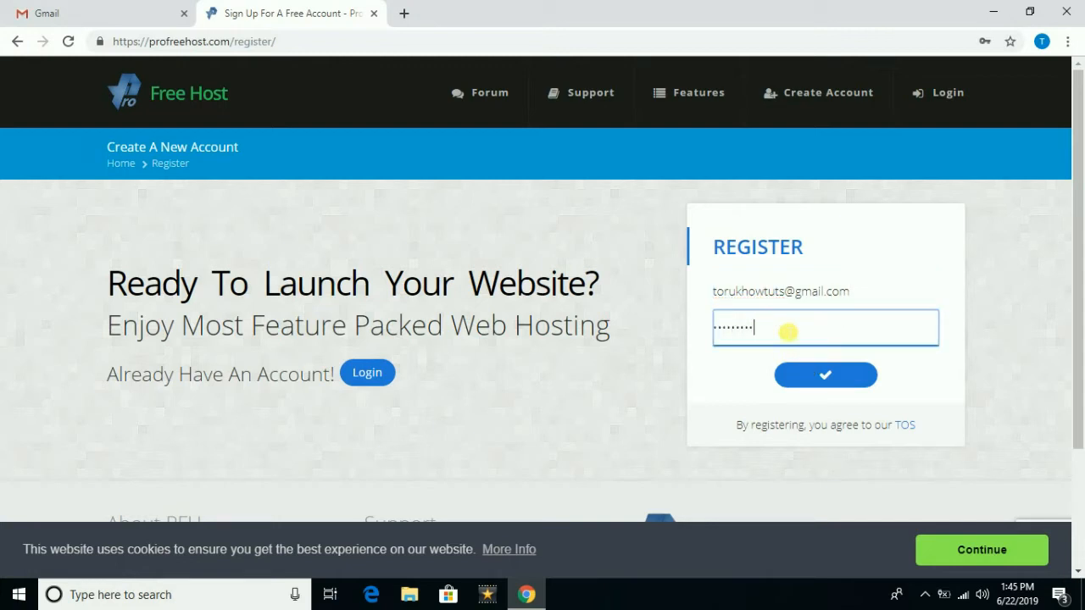
pyautogui.moveTo(788, 333); pyautogui.dragTo(639, 332)
pyautogui.write('••')
pyautogui.click(800, 374)
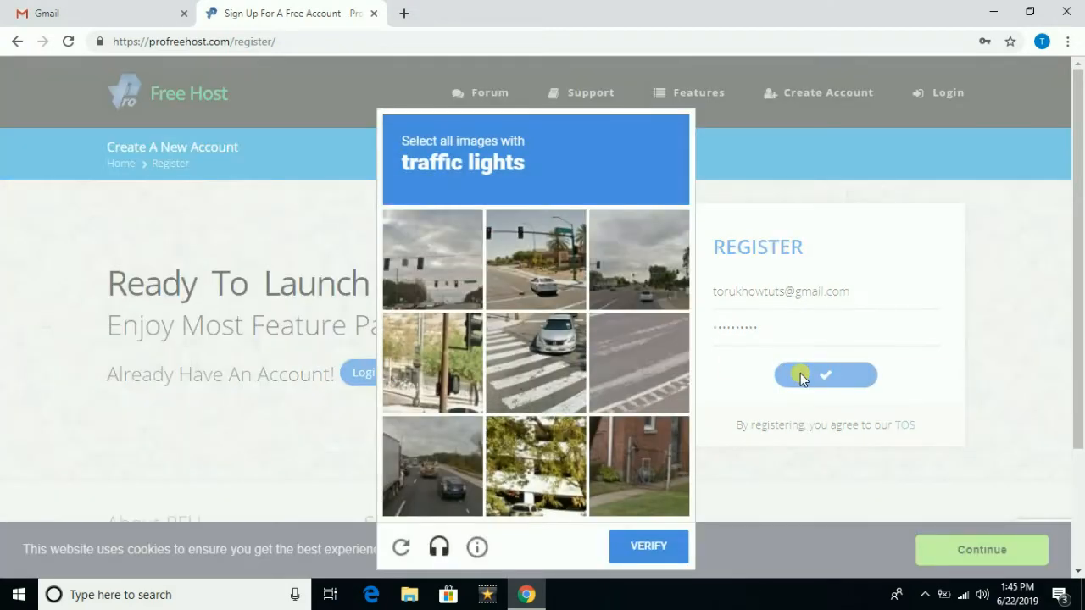
# - Solve the reCAPTCHA by selecting the three traffic-light tiles and verifying
pyautogui.click(527, 273)
pyautogui.click(451, 266)
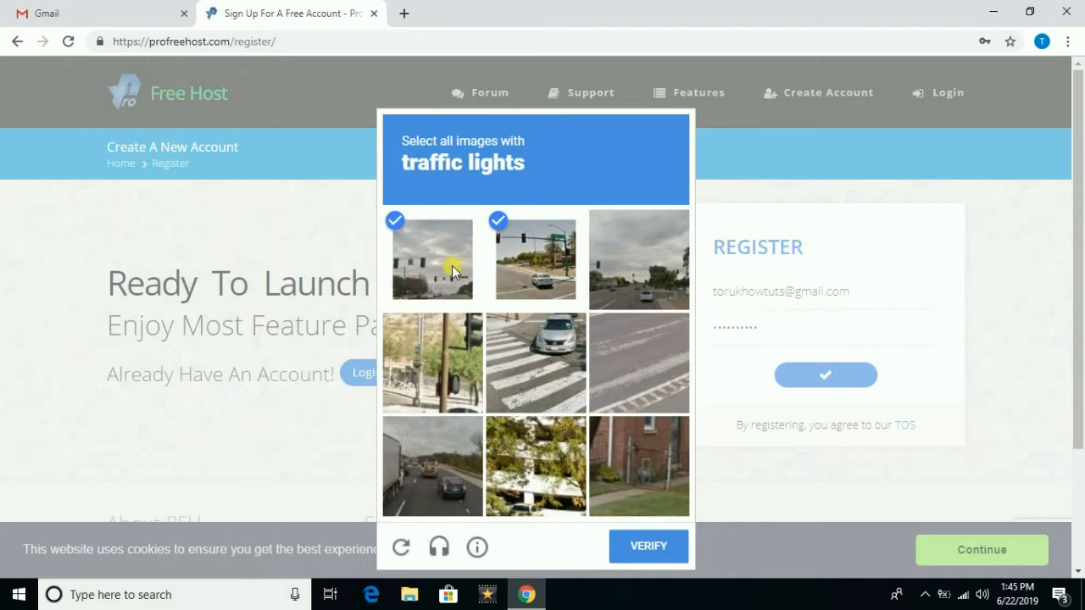
pyautogui.click(467, 342)
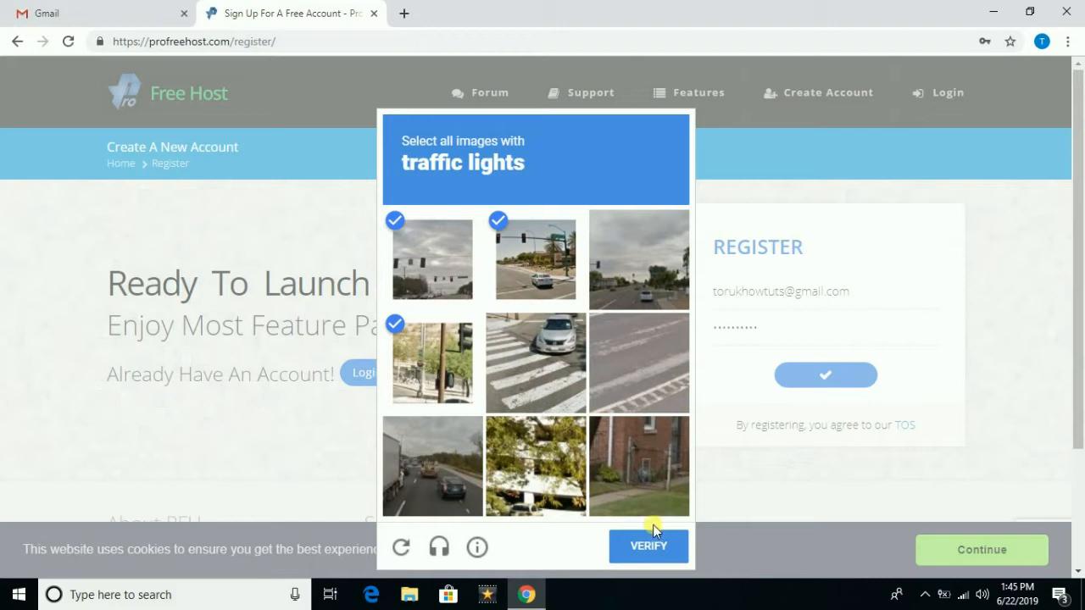
pyautogui.click(659, 553)
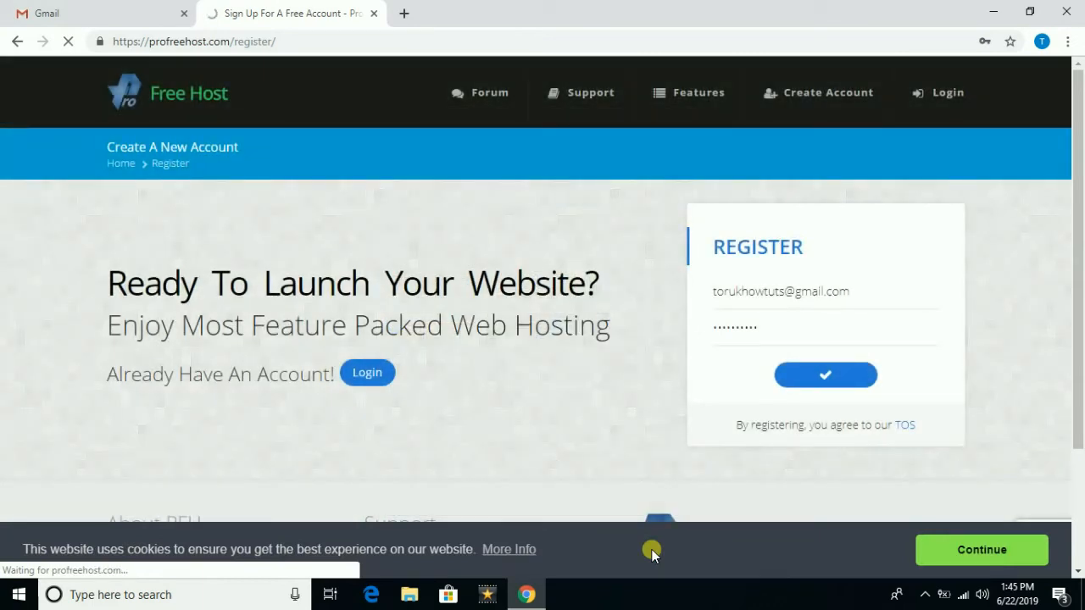
# - Finish registration, dismiss the save-password prompt, and highlight the activation notice in the client area
pyautogui.click(801, 380)
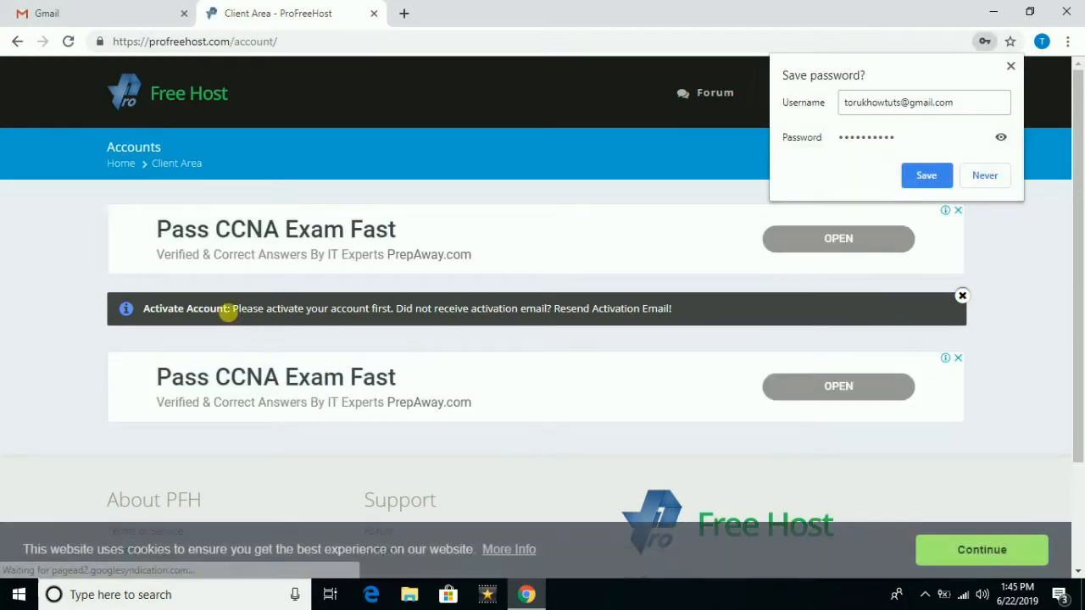
pyautogui.click(1009, 66)
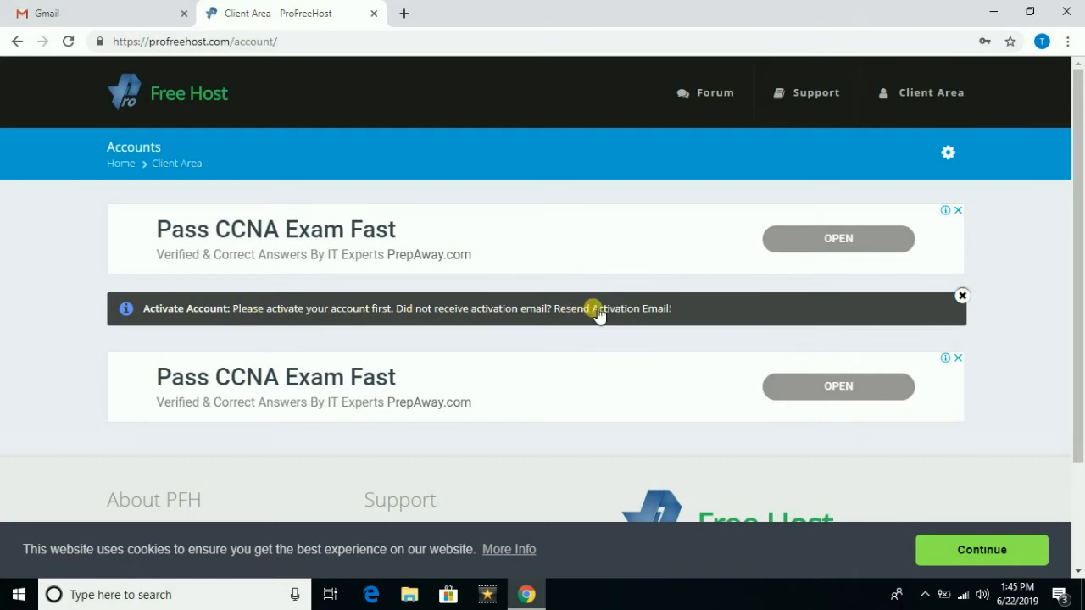
pyautogui.moveTo(234, 312); pyautogui.dragTo(683, 310)
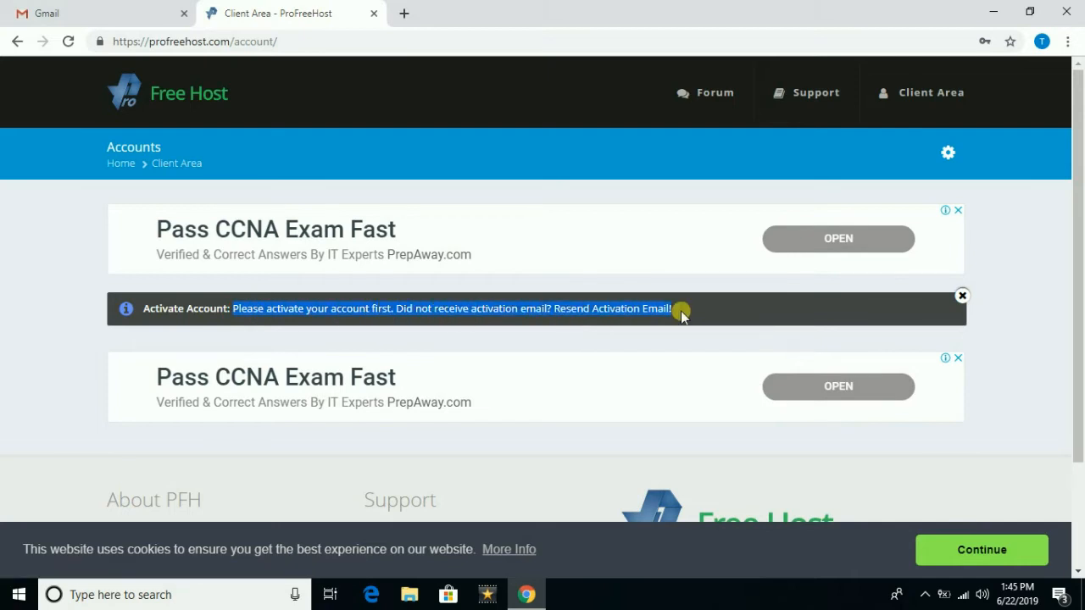
# - Reload Gmail and get past the Welcome and Choose a view dialogs to the inbox
pyautogui.click(117, 17)
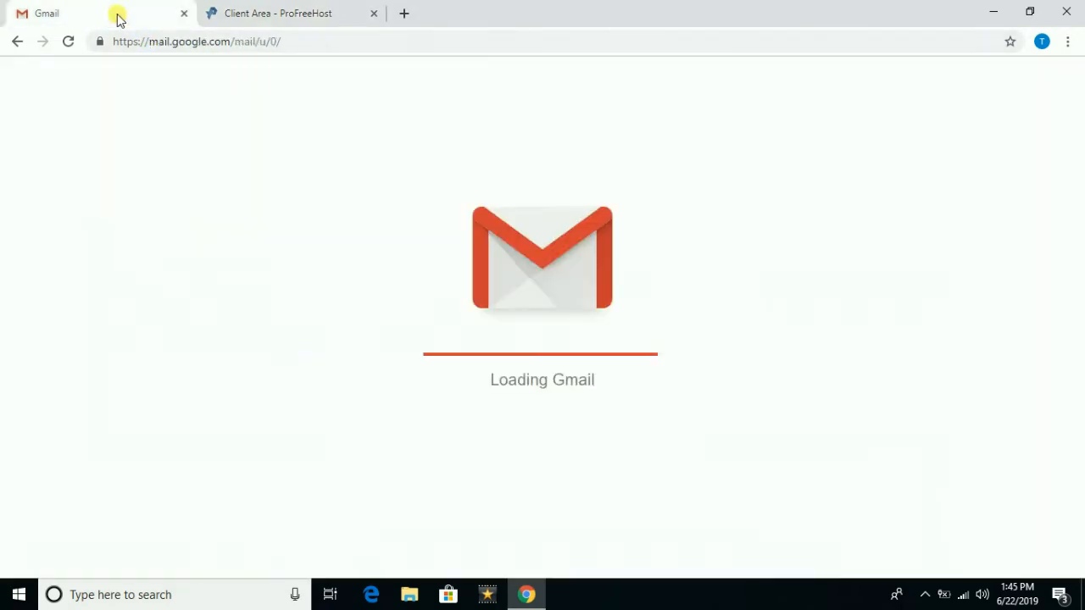
pyautogui.click(287, 42)
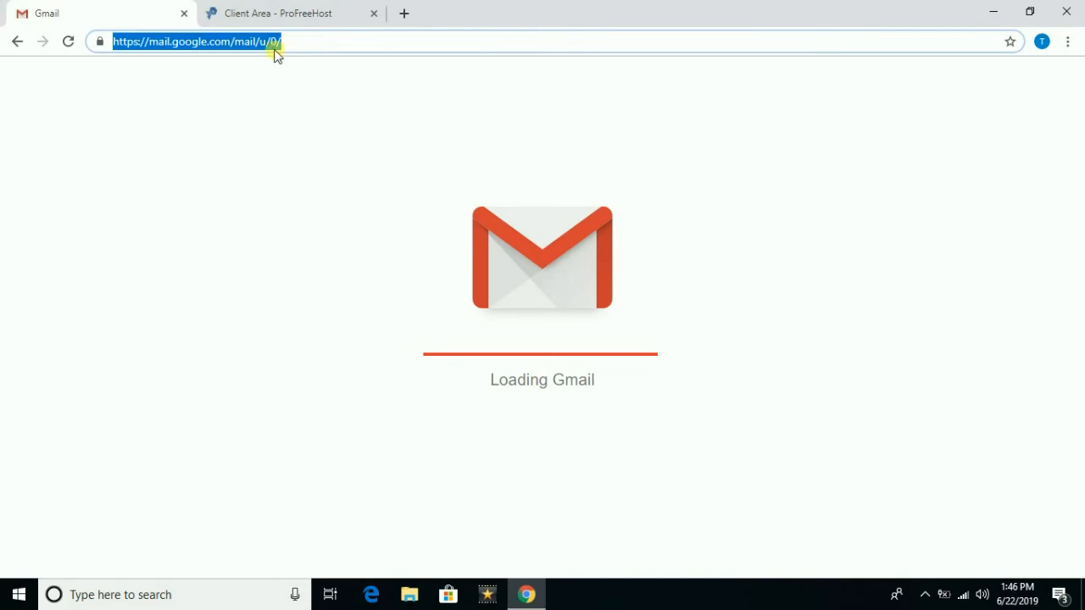
pyautogui.press('Return')
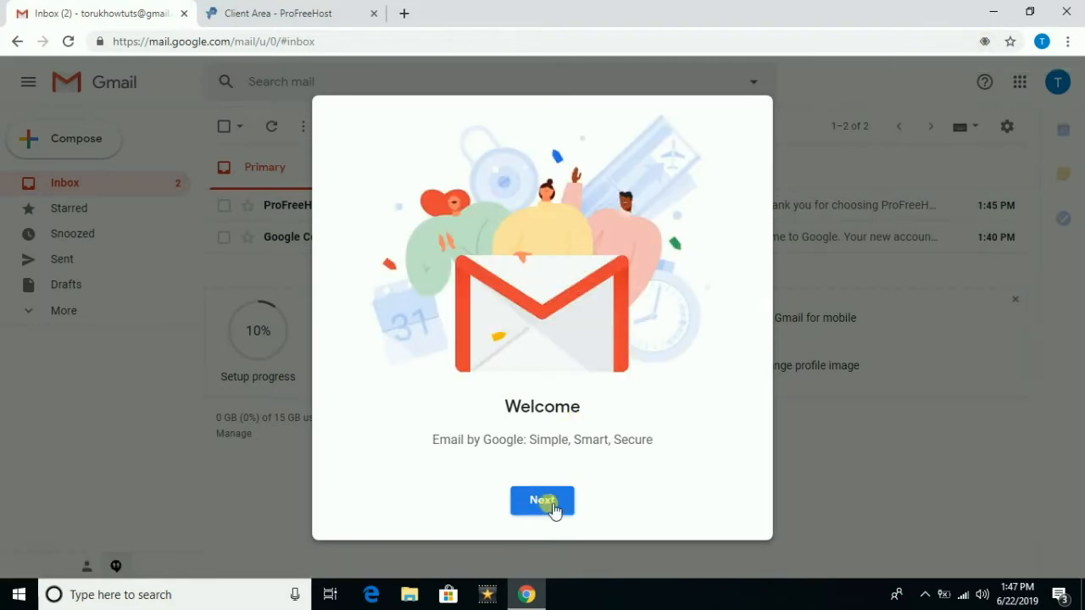
pyautogui.click(544, 504)
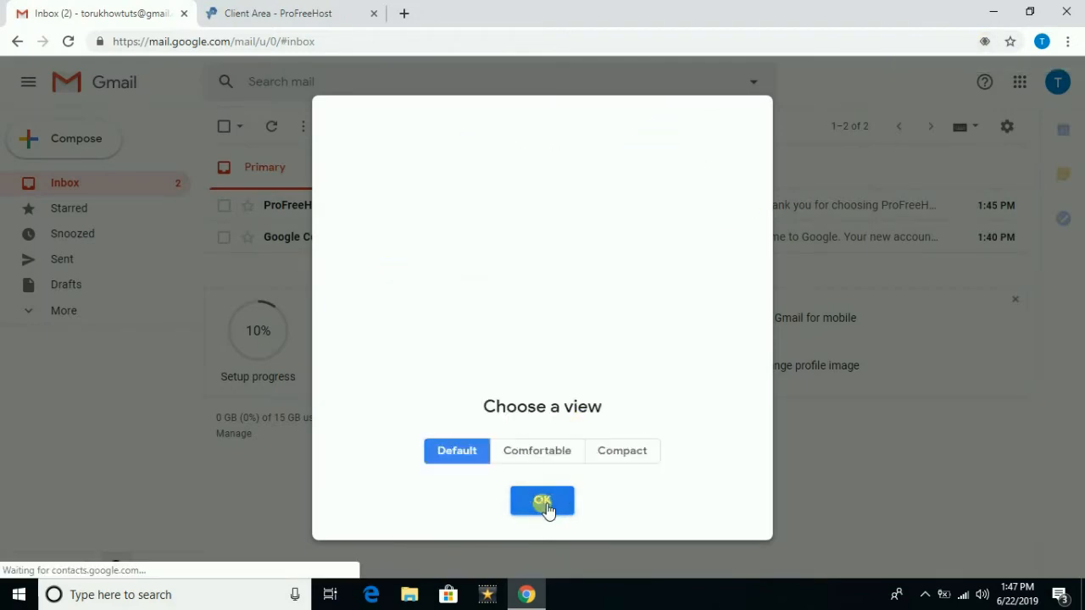
pyautogui.click(542, 500)
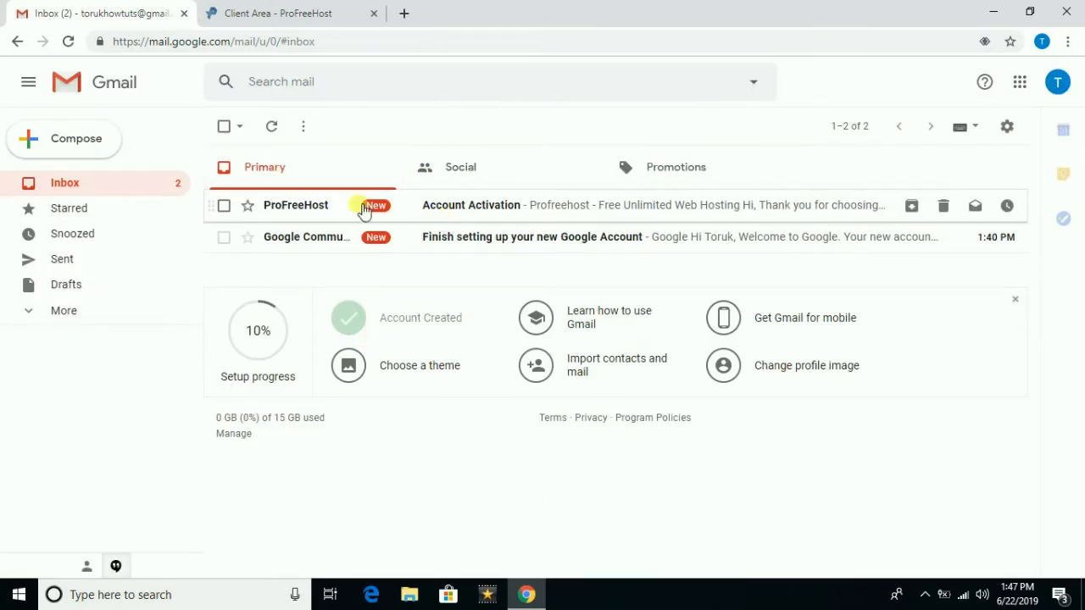
# - Open the ProFreeHost Account Activation e-mail and use its Activate Account button
pyautogui.click(258, 208)
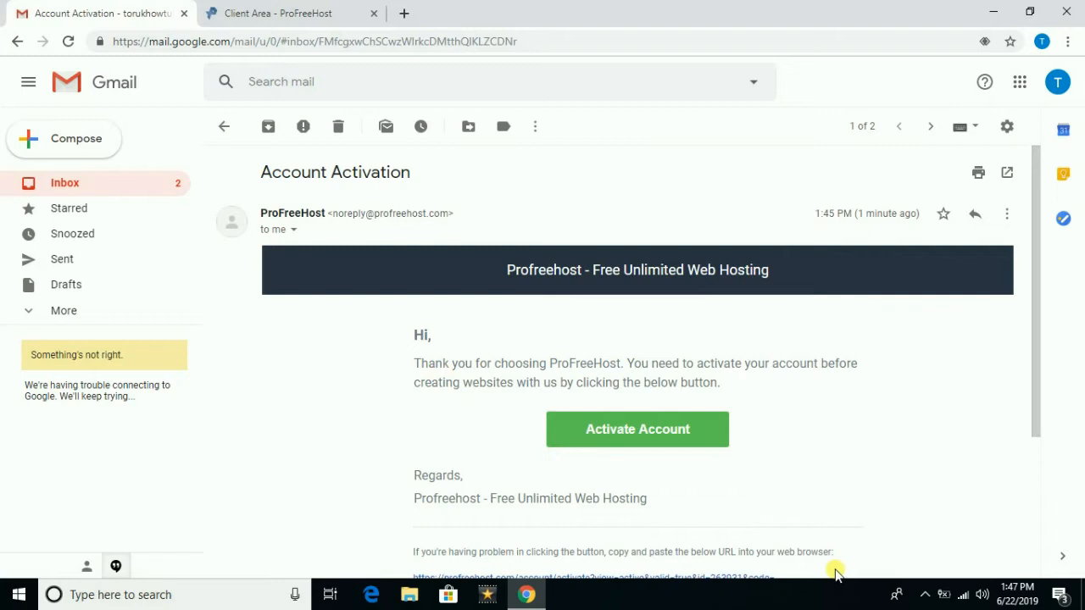
pyautogui.click(918, 597)
pyautogui.click(919, 597)
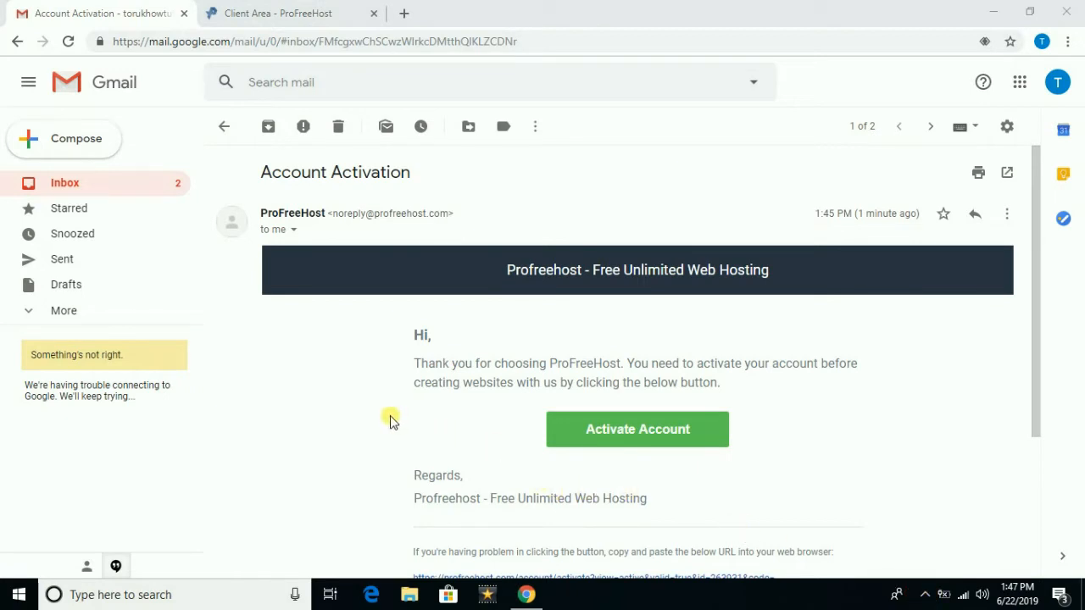
pyautogui.click(623, 433)
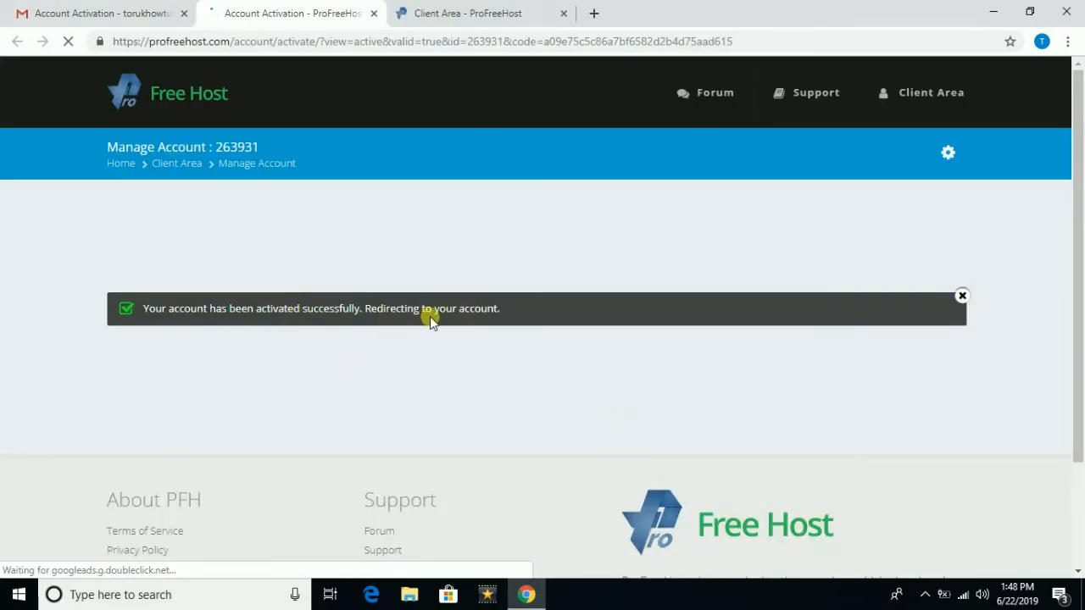
# - Confirm activation succeeded, close the duplicate Client Area tab, and start a new hosting account
pyautogui.moveTo(149, 315); pyautogui.dragTo(526, 311)
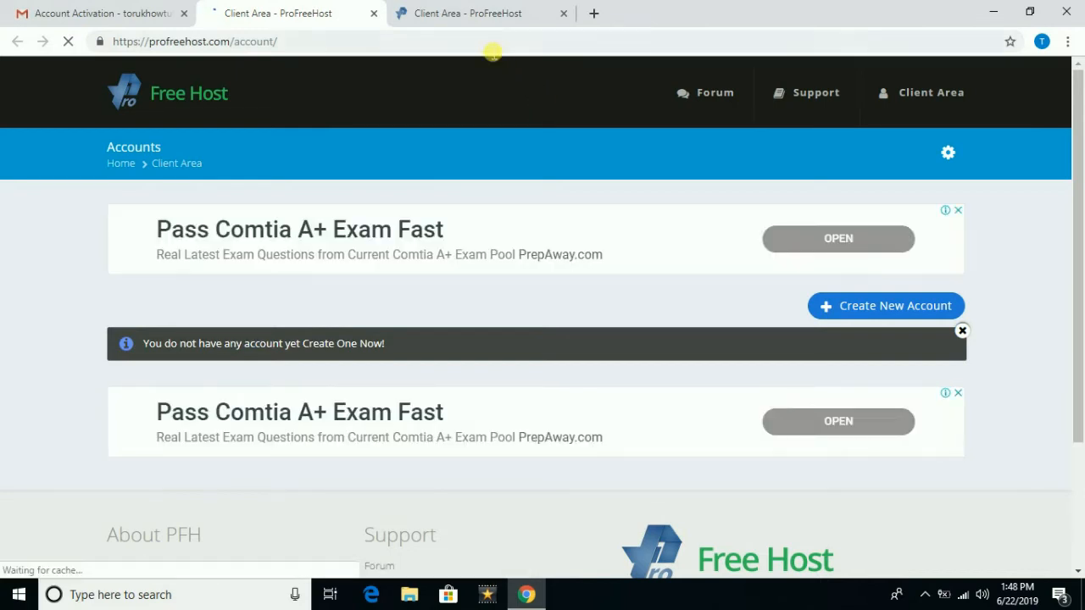
pyautogui.click(563, 13)
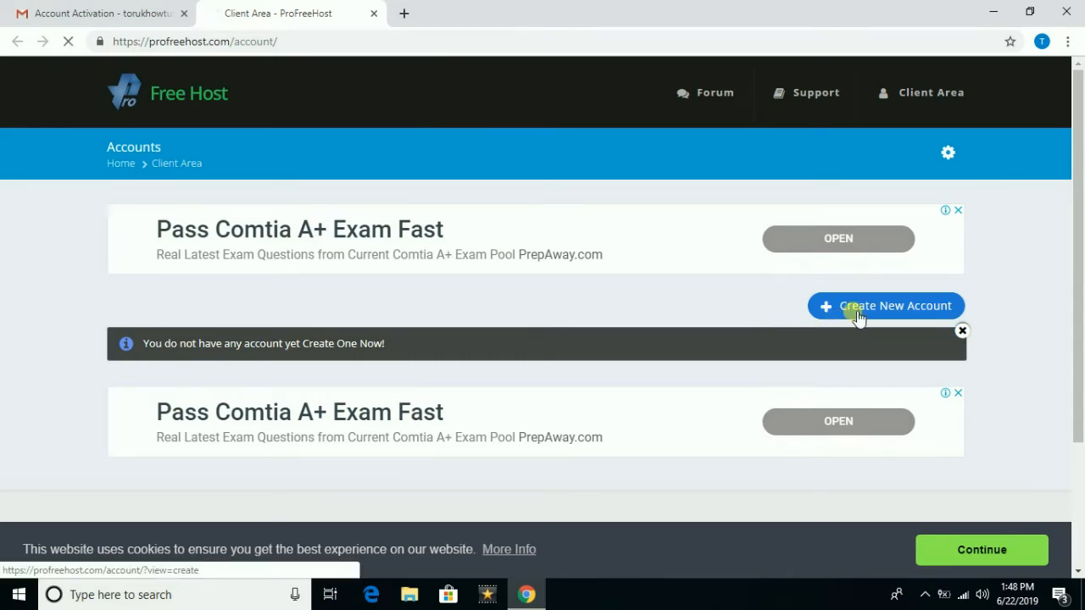
pyautogui.click(853, 313)
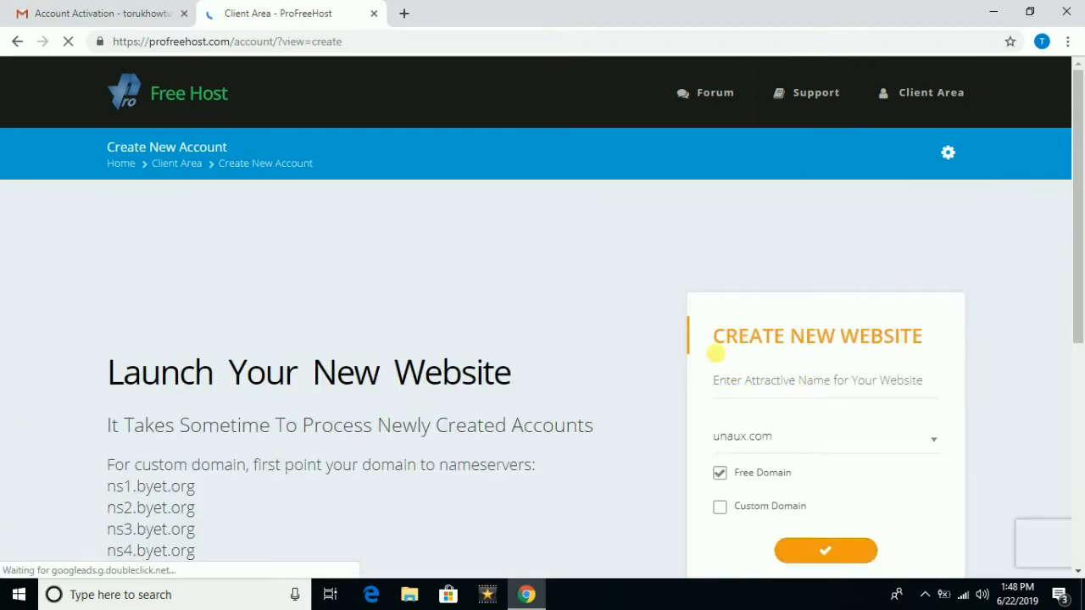
# - Switch the Create New Website form from the unaux.com free domain to Custom Domain
pyautogui.scroll(-1, 711, 347)
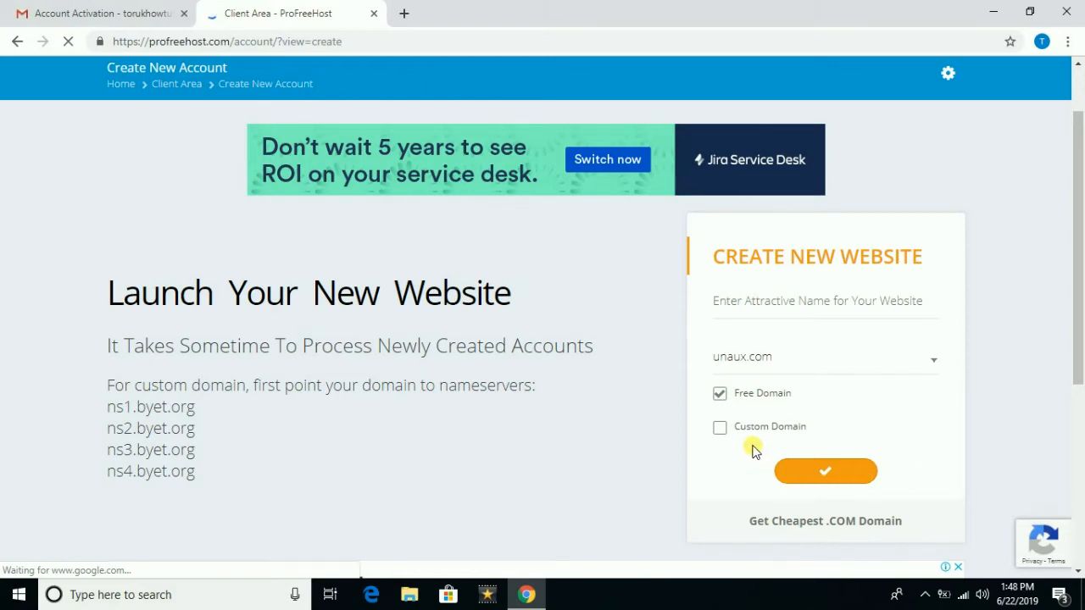
pyautogui.click(772, 359)
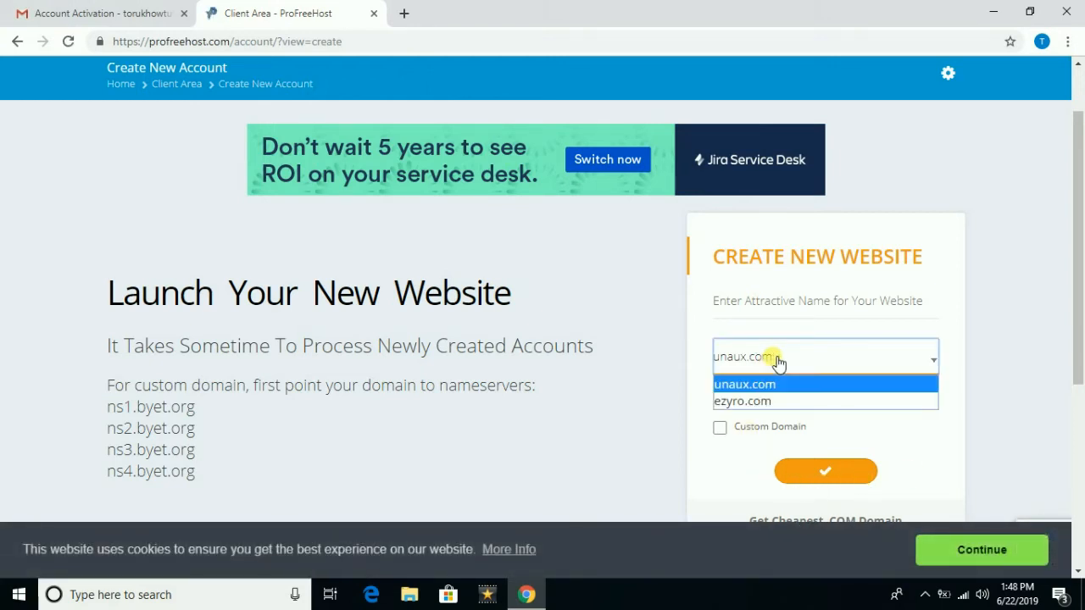
pyautogui.click(775, 362)
pyautogui.click(719, 427)
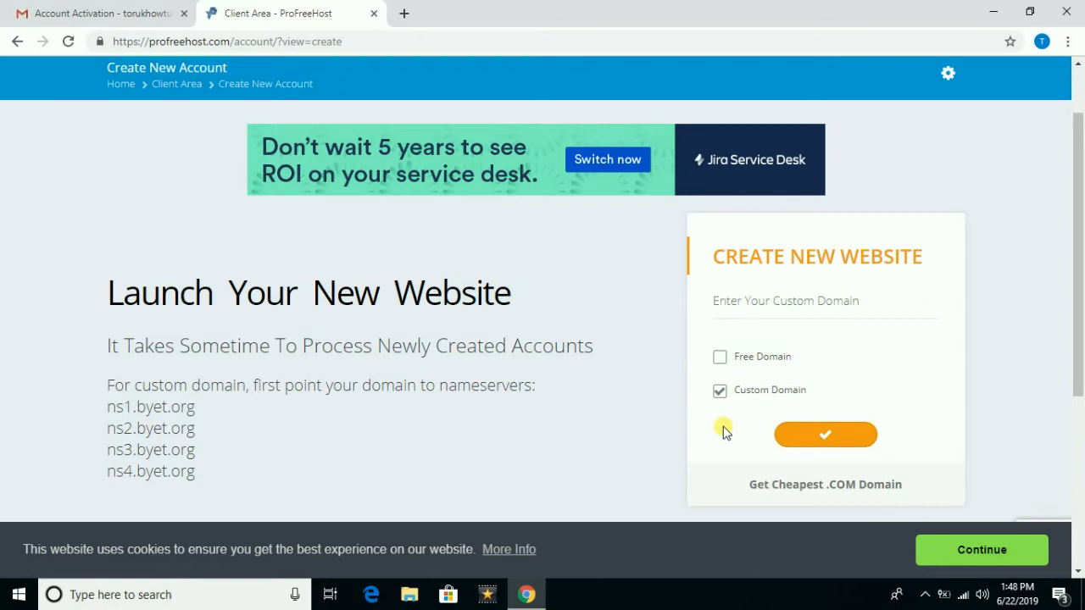
pyautogui.click(776, 305)
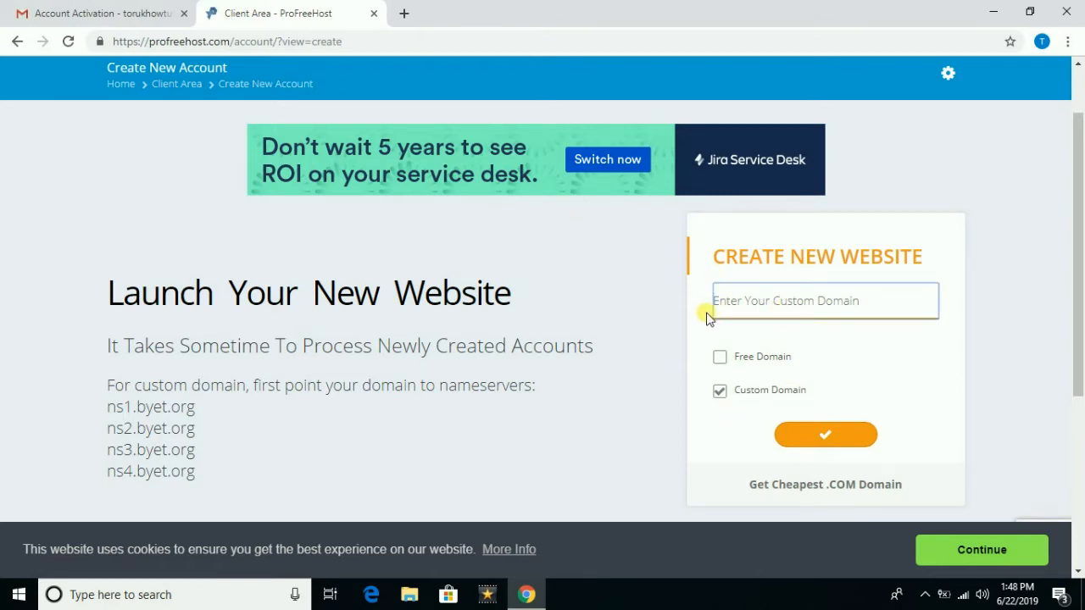
pyautogui.click(406, 15)
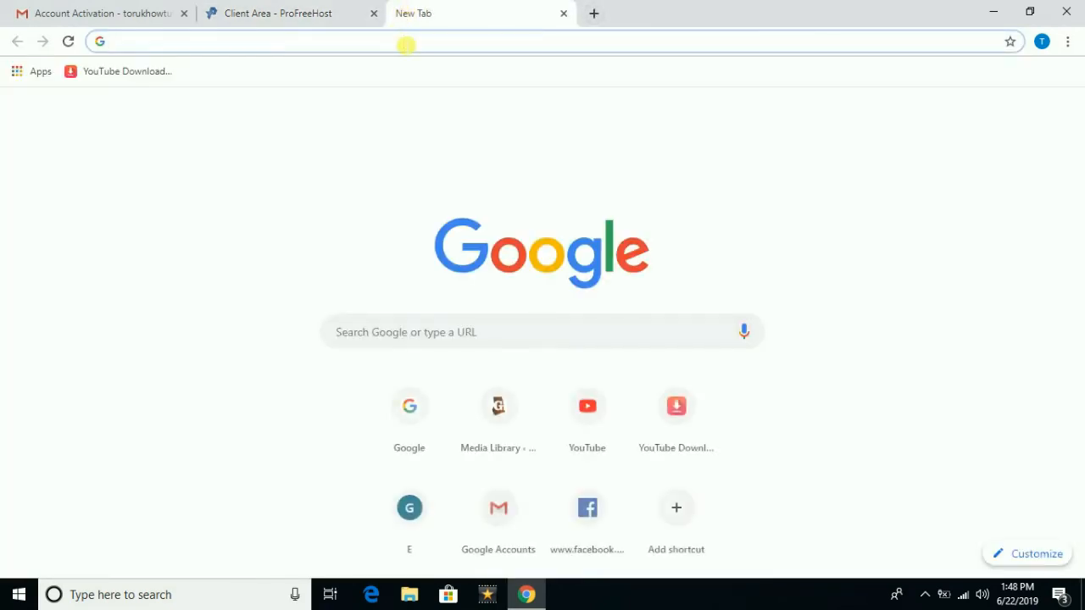
# - Search Google for 'freenom' and open the Freenom site's login page
pyautogui.write('freeno')
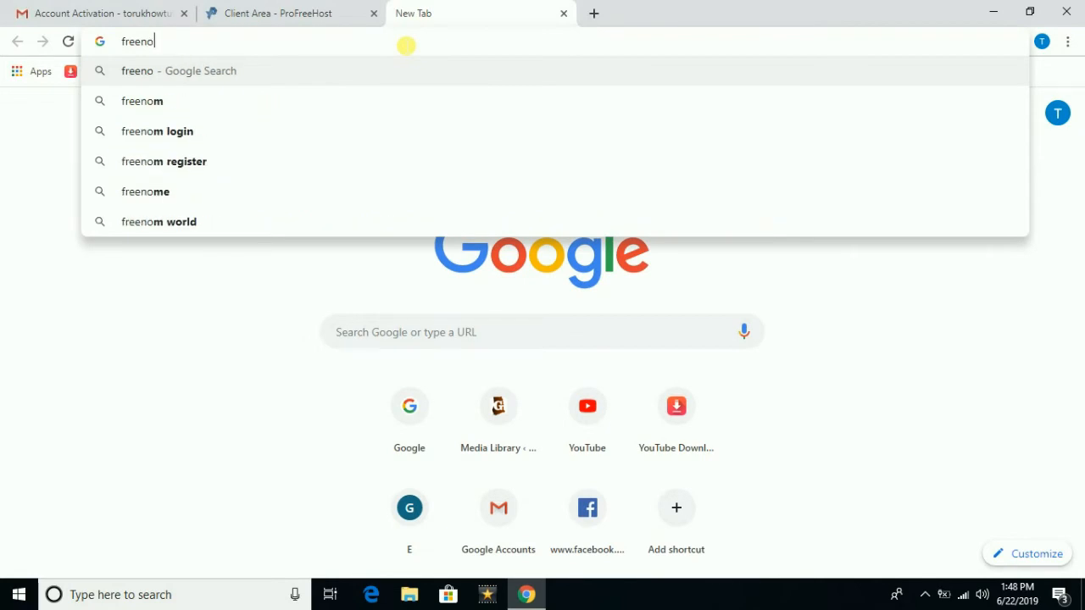
pyautogui.press('BackSpace')
pyautogui.press('BackSpace')
pyautogui.press('BackSpace')
pyautogui.press('BackSpace')
pyautogui.press('BackSpace')
pyautogui.press('BackSpace')
pyautogui.write('goo')
pyautogui.press('Return')
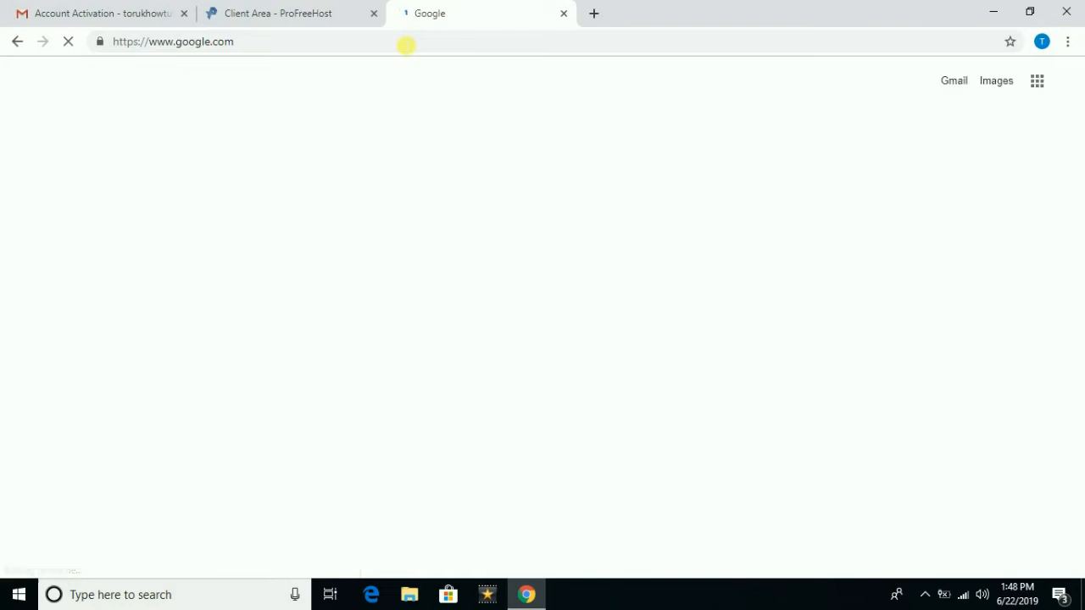
pyautogui.click(391, 329)
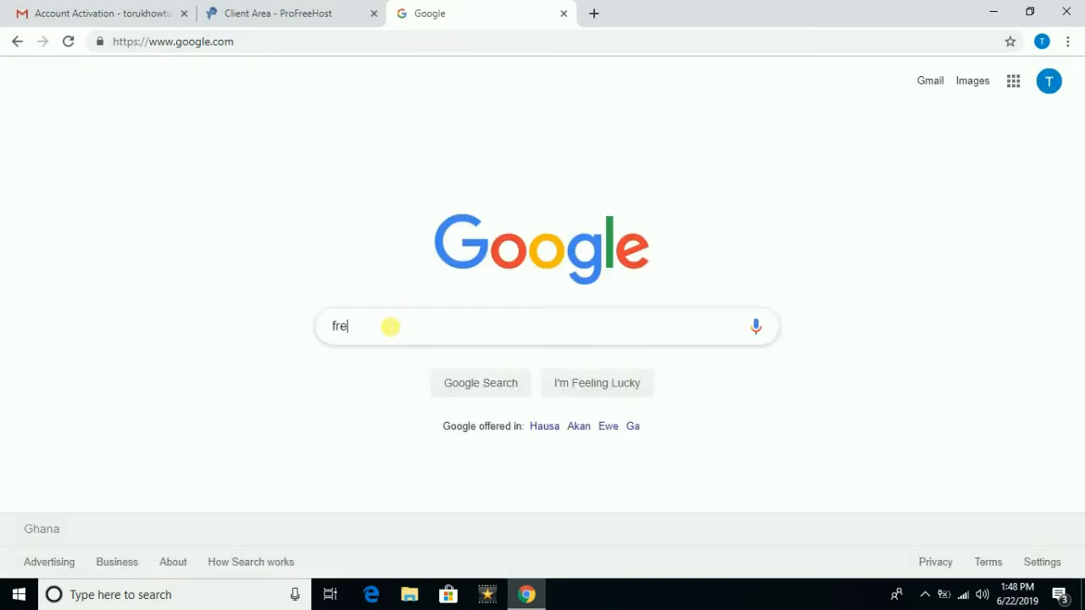
pyautogui.write('freenom')
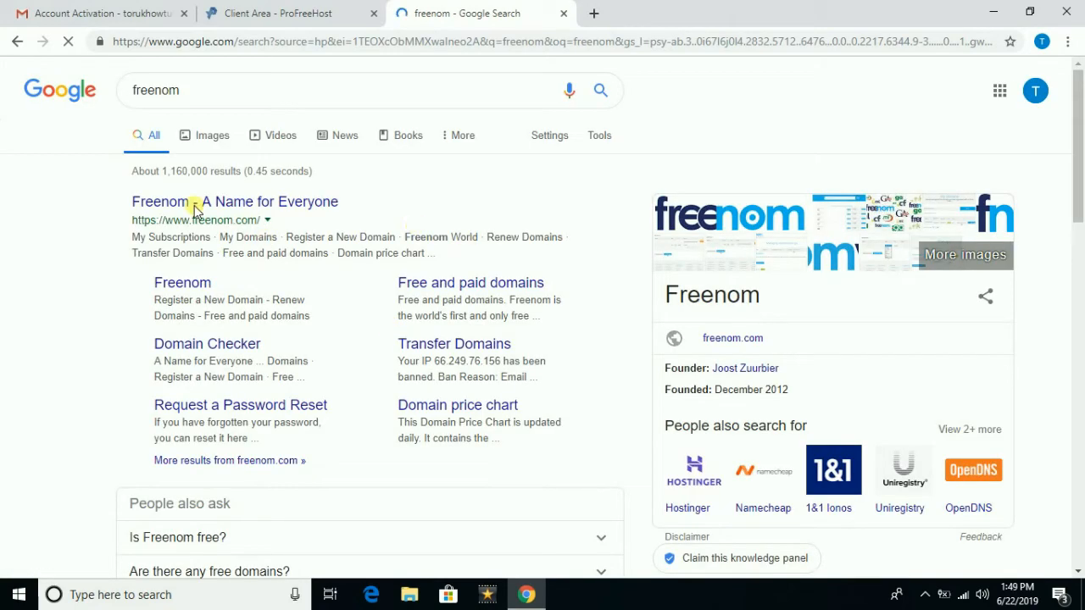
pyautogui.click(220, 206)
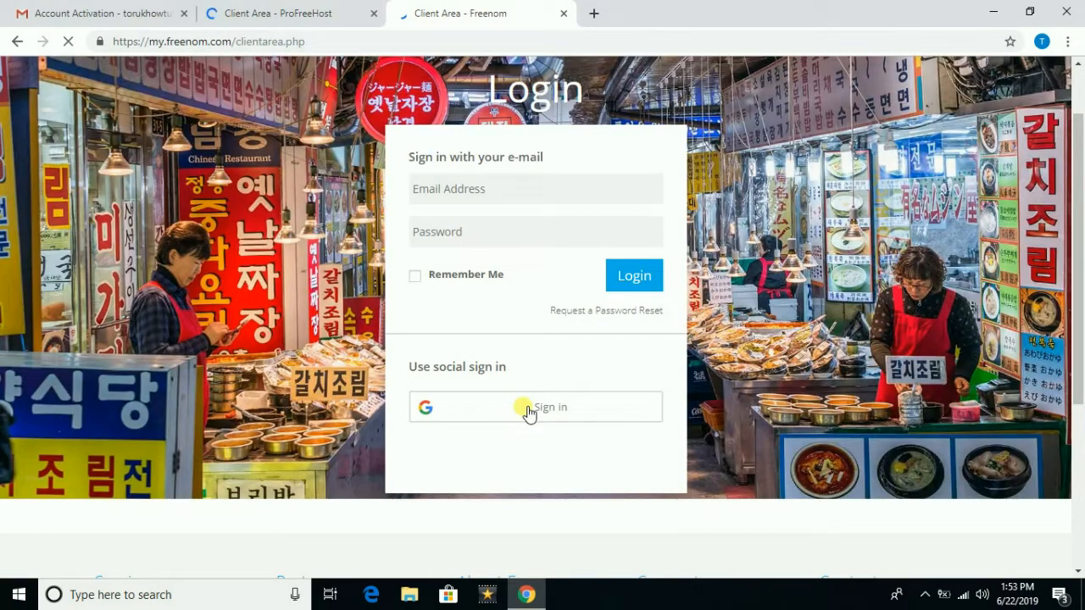
pyautogui.scroll(-5, 525, 412)
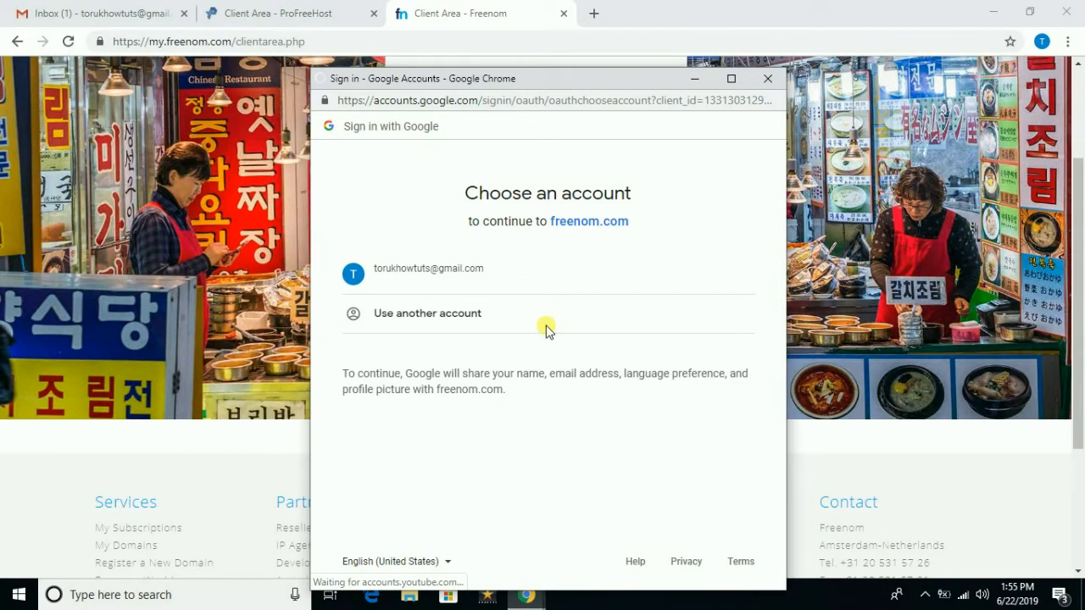
# - Sign in to Freenom with Google, look up mile14, add mile14.ga to the cart and check out
pyautogui.click(477, 280)
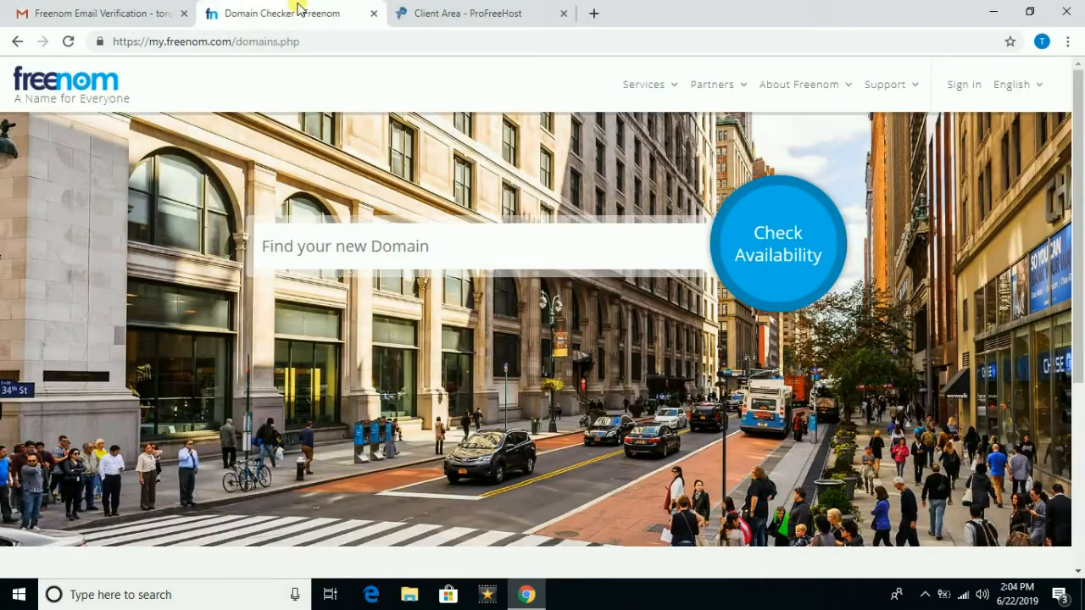
pyautogui.click(422, 235)
pyautogui.write('mile14')
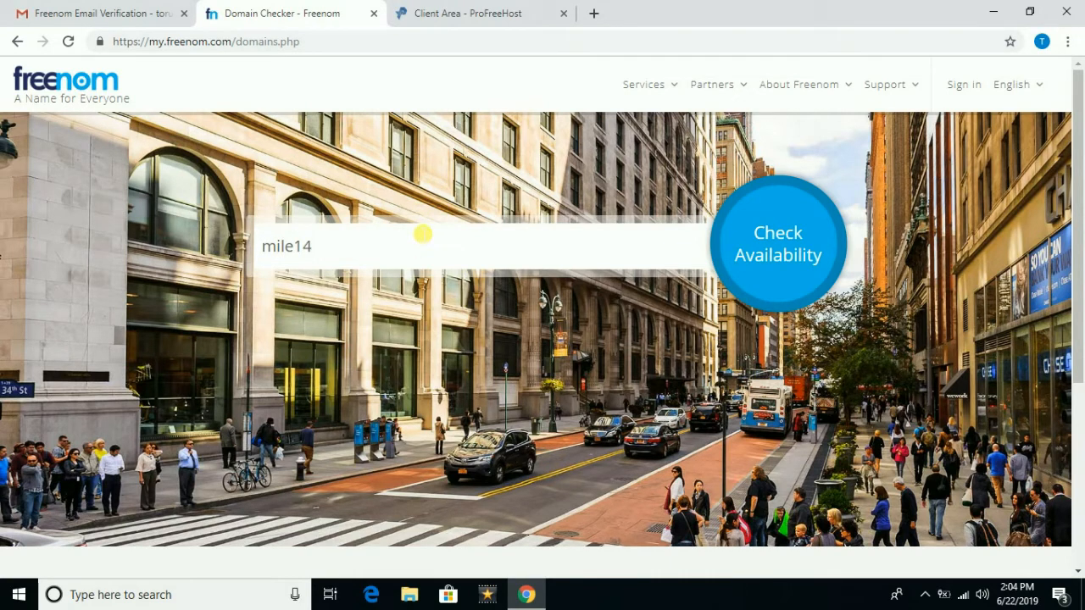
pyautogui.click(781, 256)
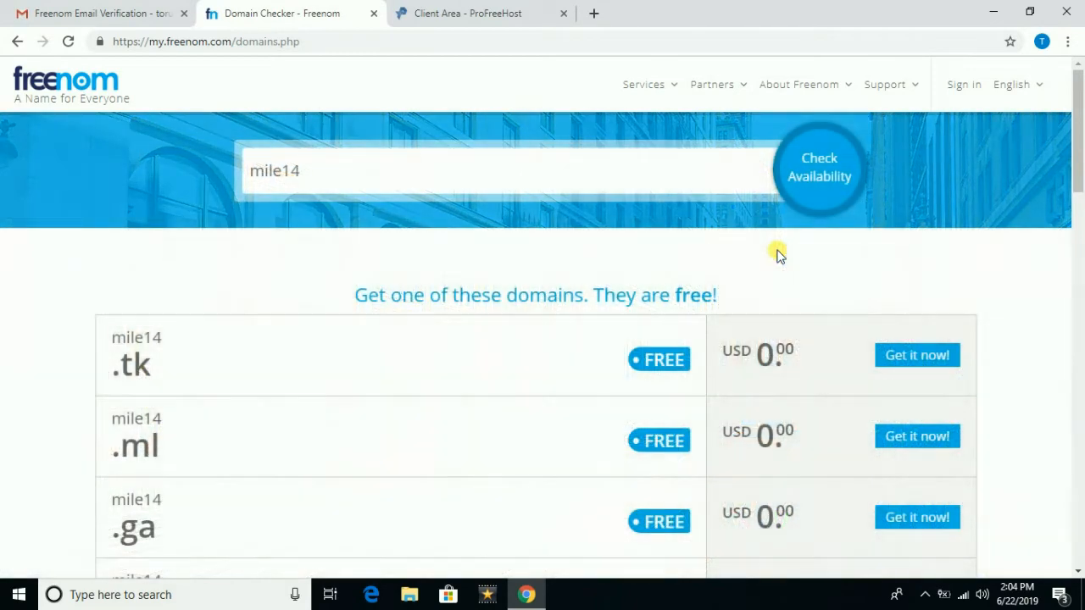
pyautogui.scroll(-1, 678, 279)
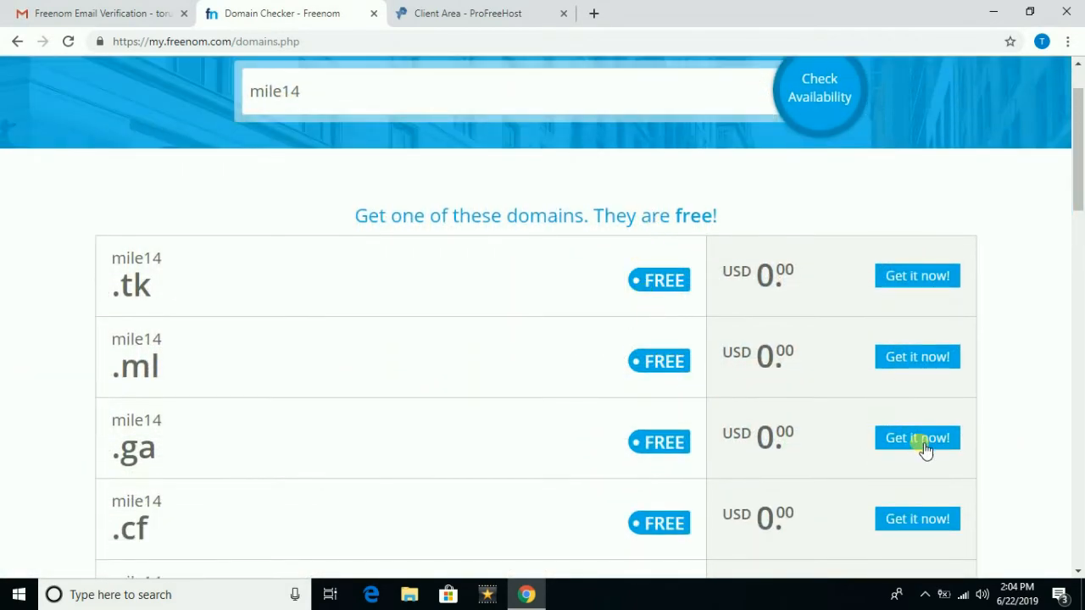
pyautogui.click(885, 438)
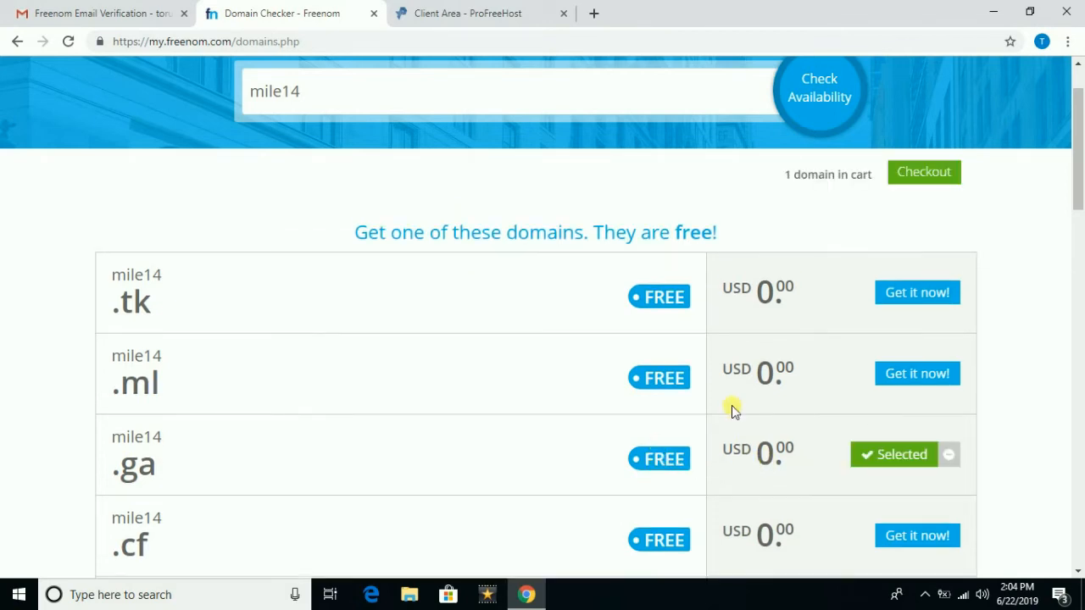
pyautogui.click(918, 178)
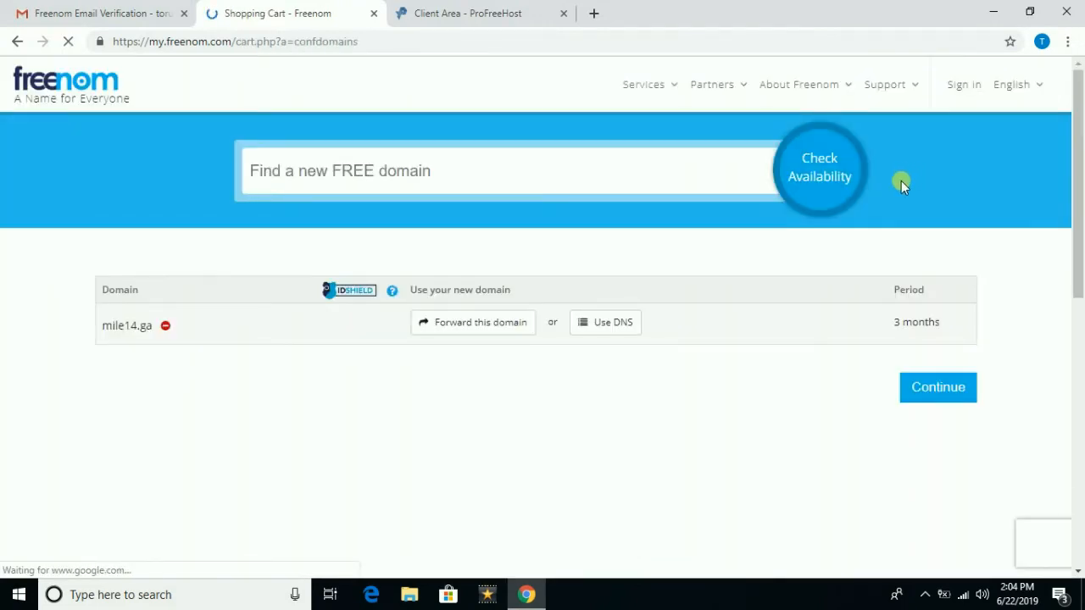
# - Set mile14.ga's period to 12 Months @ FREE and continue to Review & Checkout
pyautogui.click(935, 322)
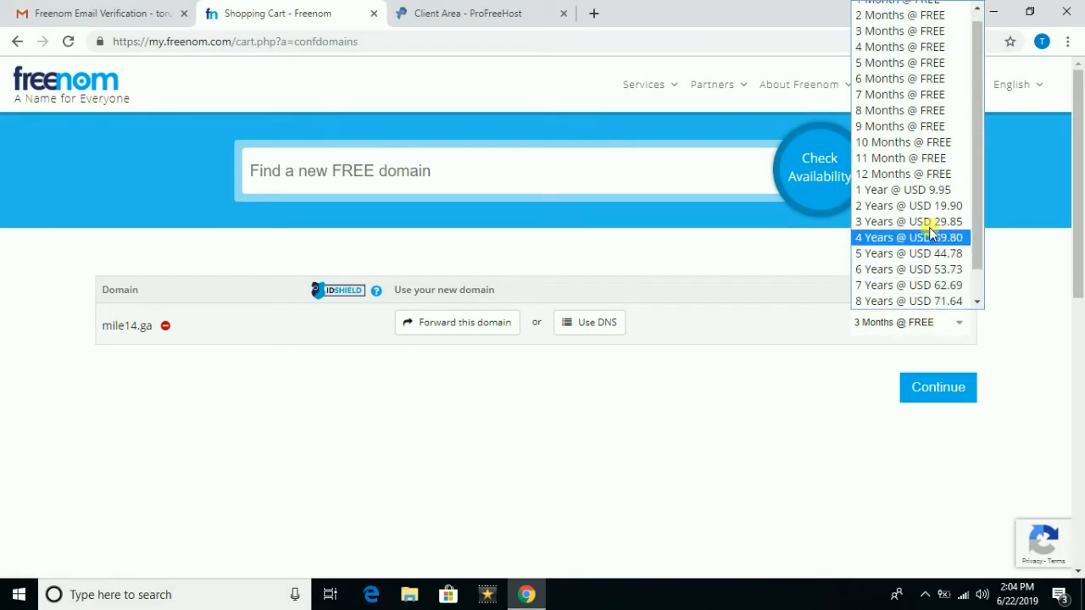
pyautogui.click(924, 174)
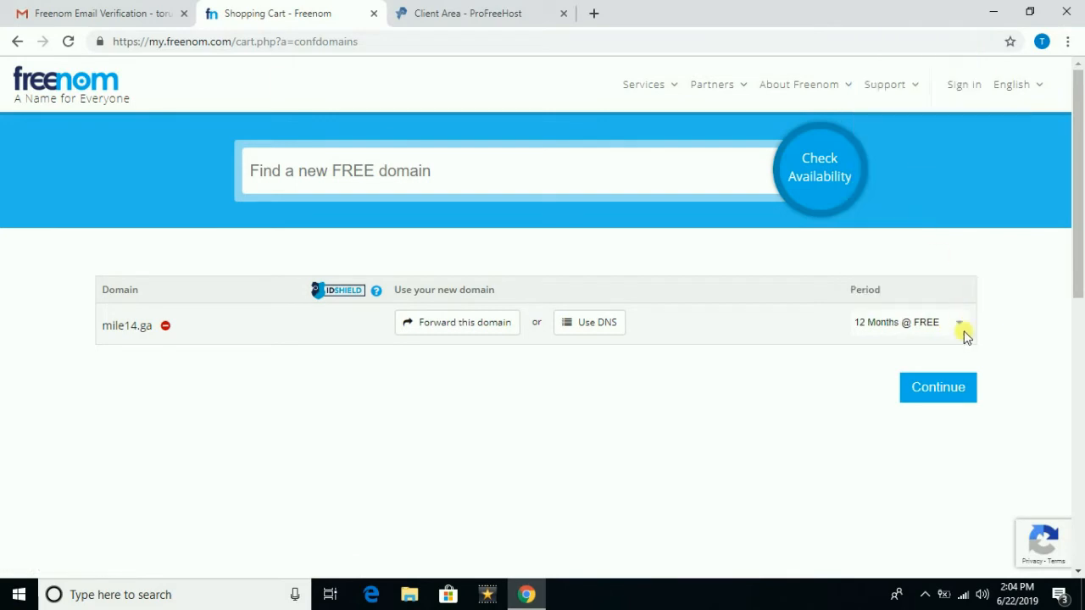
pyautogui.click(943, 388)
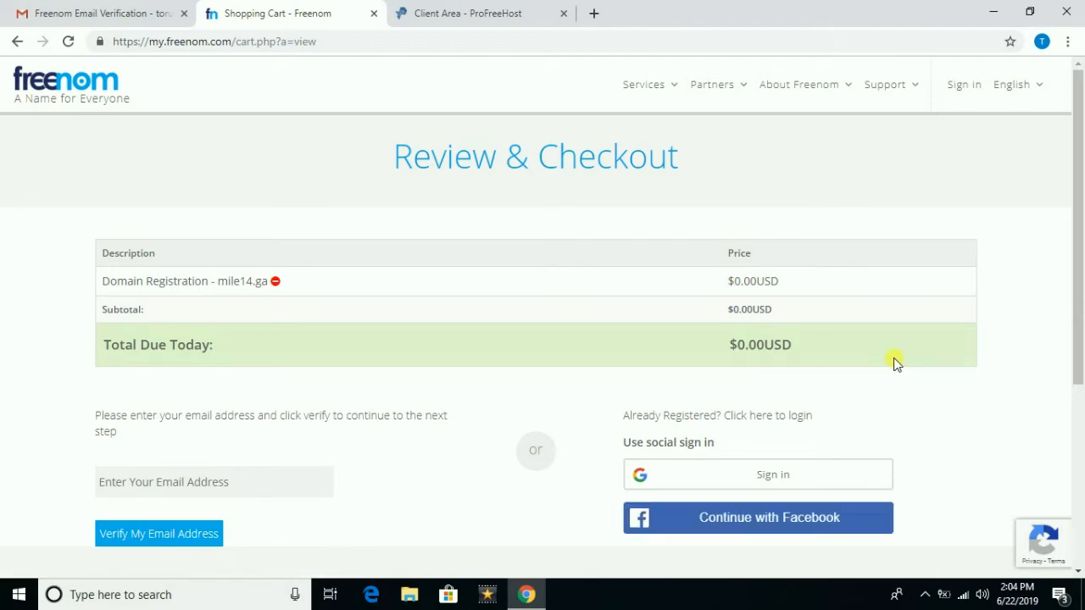
# - Sign in to Freenom with the Google account and enter mile14 in the domain search box
pyautogui.scroll(-2, 896, 363)
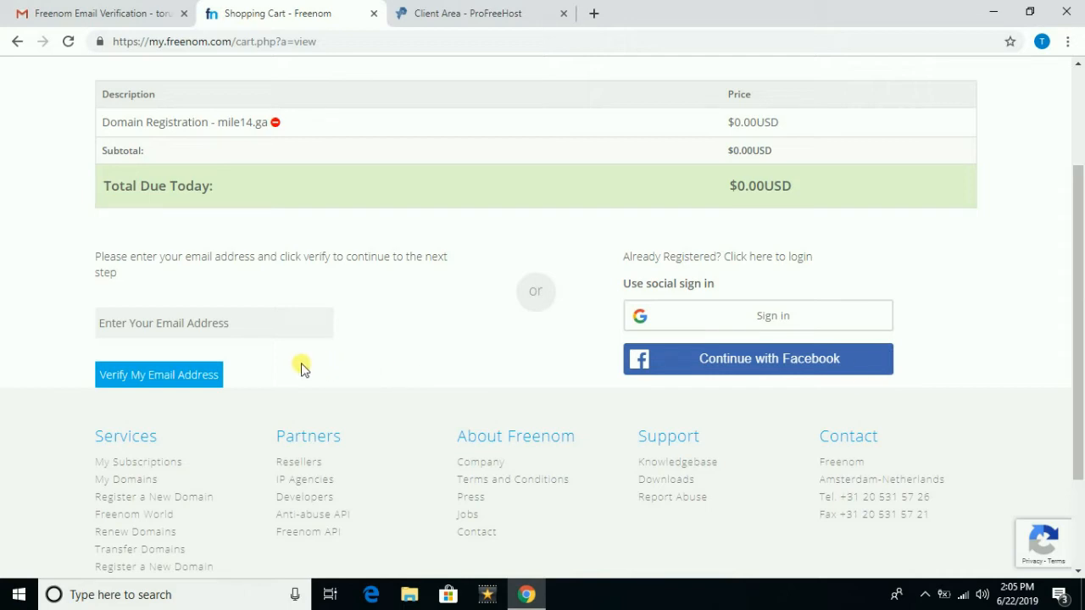
pyautogui.click(734, 317)
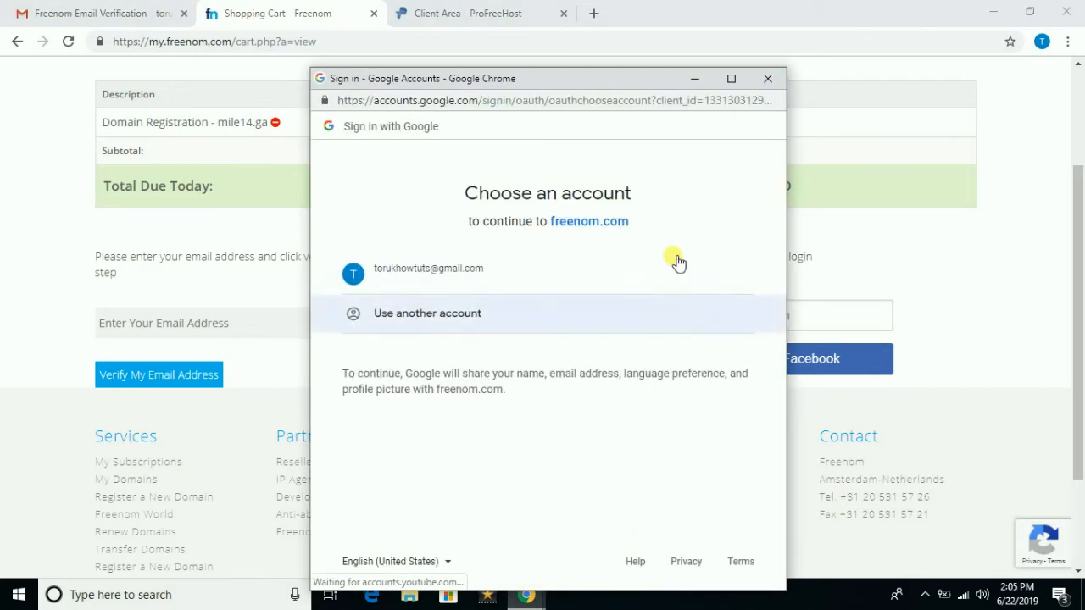
pyautogui.click(465, 273)
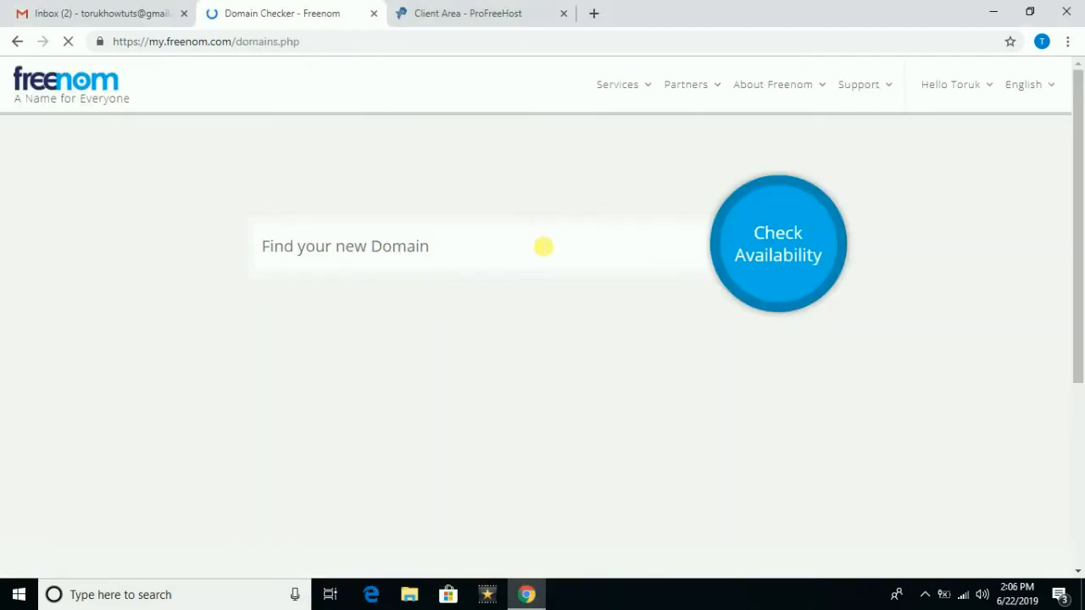
pyautogui.write('mile14')
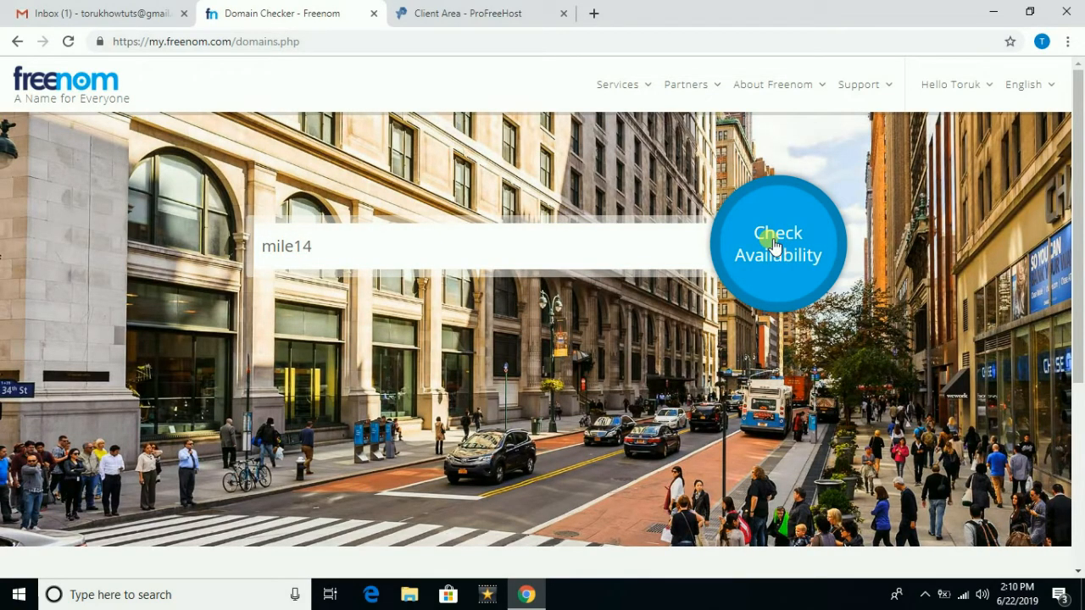
# - Check mile14 availability, add mile14.ga to the cart and go to checkout
pyautogui.click(768, 238)
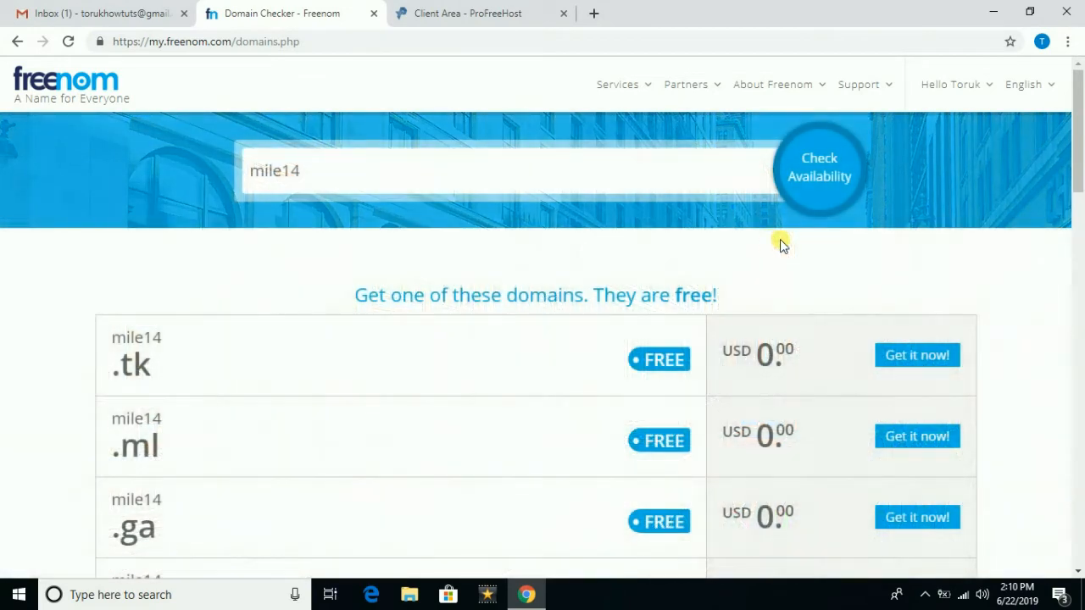
pyautogui.scroll(-1, 763, 356)
pyautogui.click(915, 439)
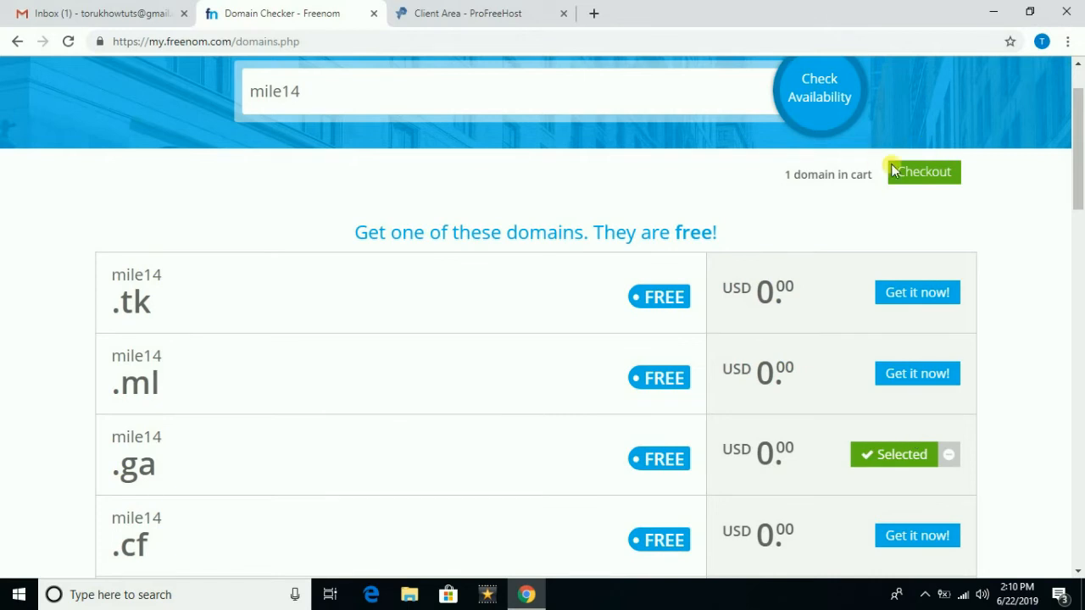
pyautogui.click(915, 173)
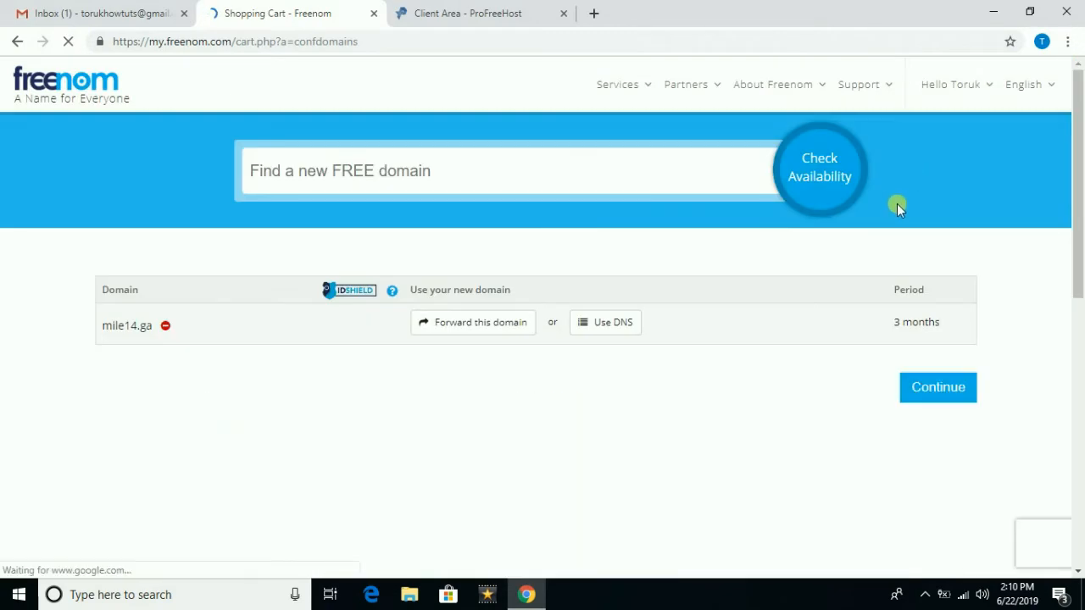
# - Set mile14.ga's registration period to 12 Months @ FREE and continue to review
pyautogui.click(903, 322)
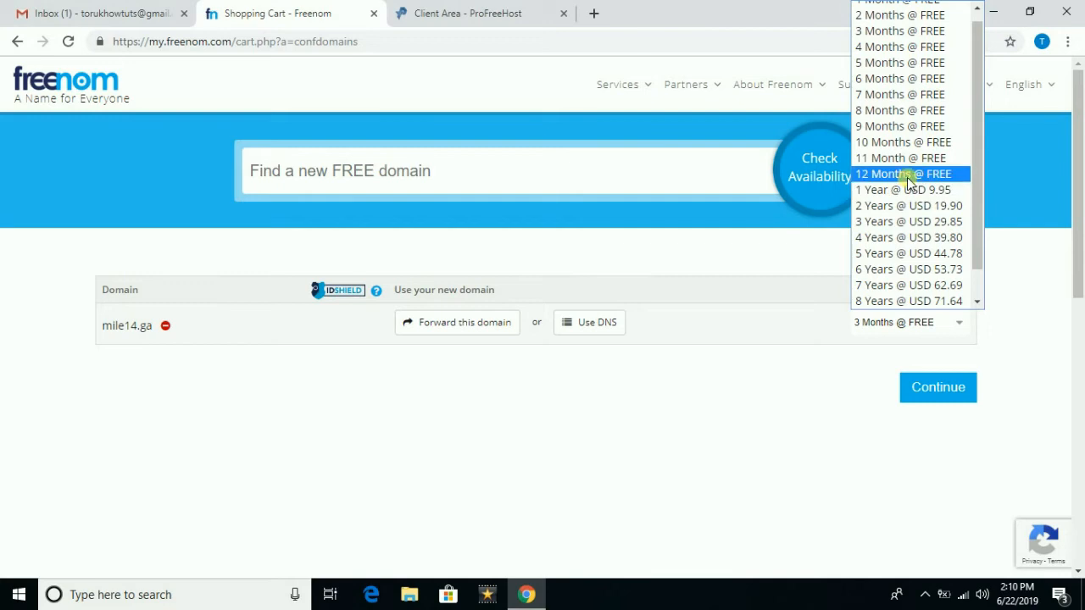
pyautogui.click(907, 175)
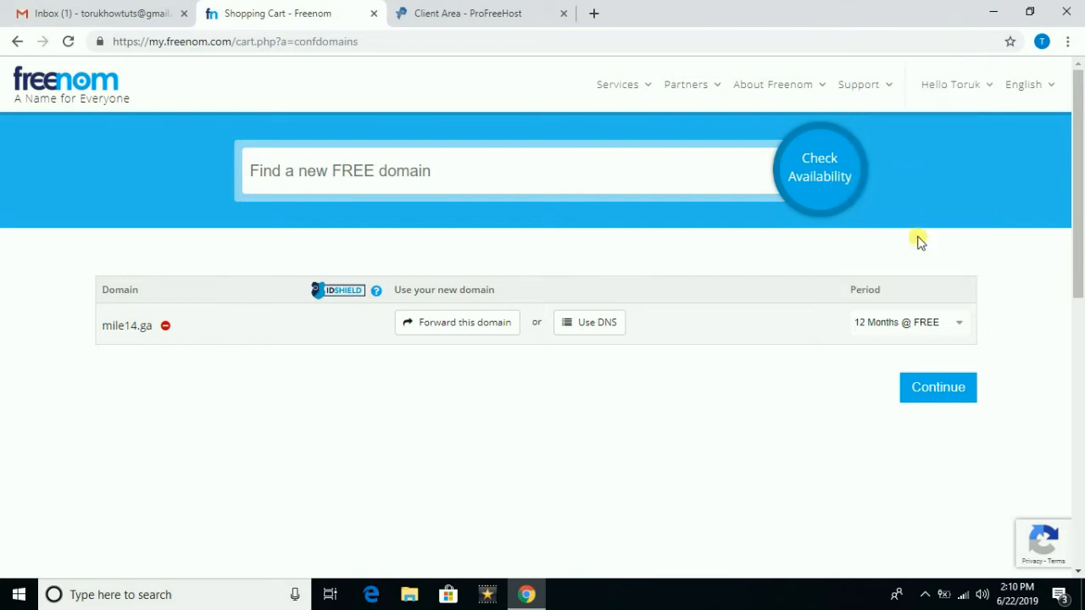
pyautogui.click(941, 387)
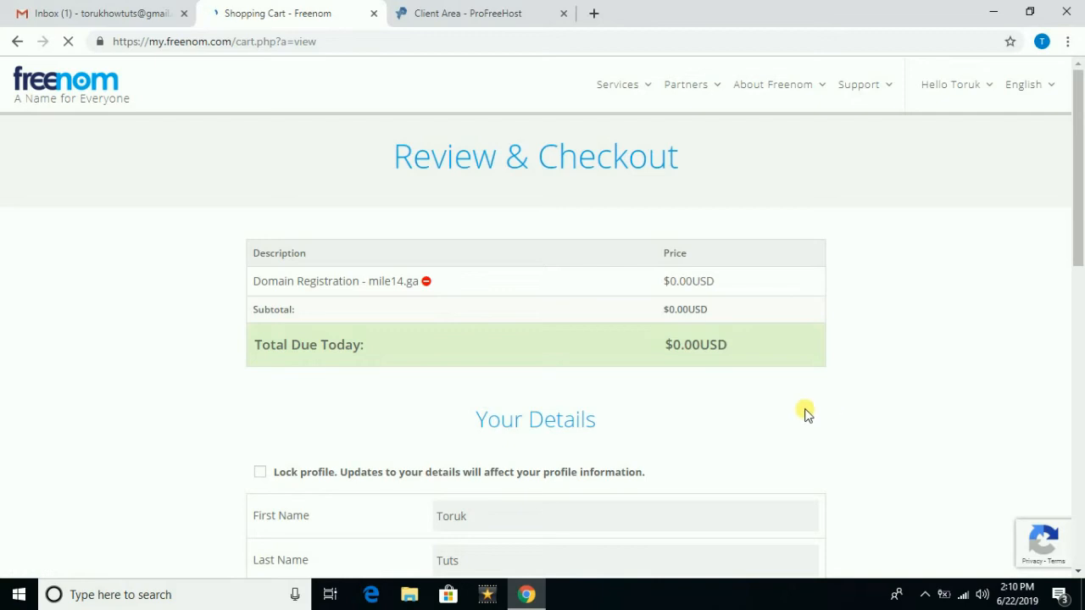
# - Accept the Terms & Conditions and complete the free mile14.ga order
pyautogui.scroll(-2, 805, 413)
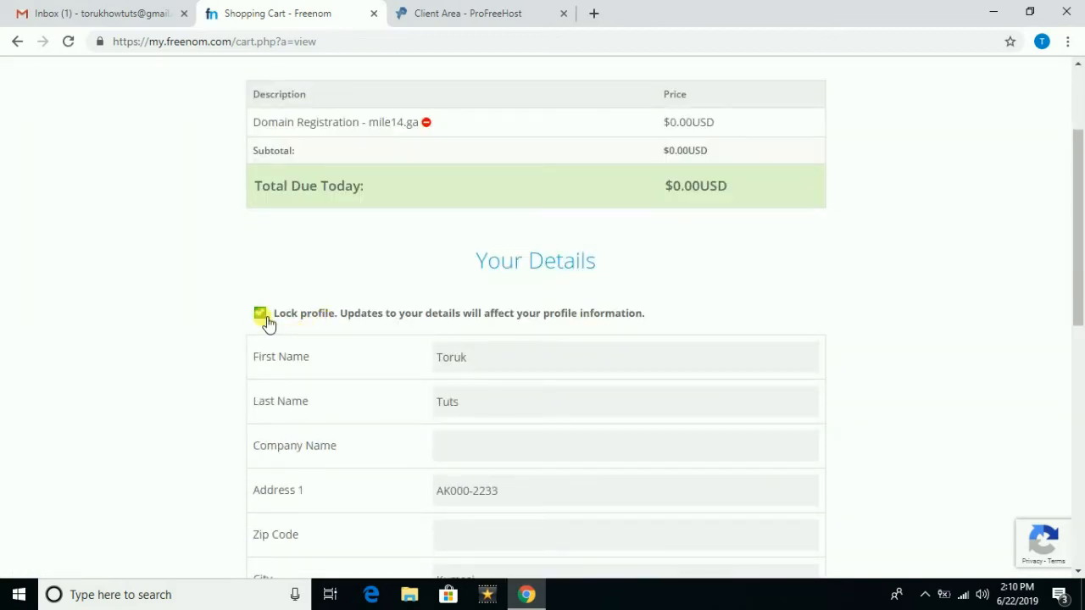
pyautogui.scroll(-5, 467, 332)
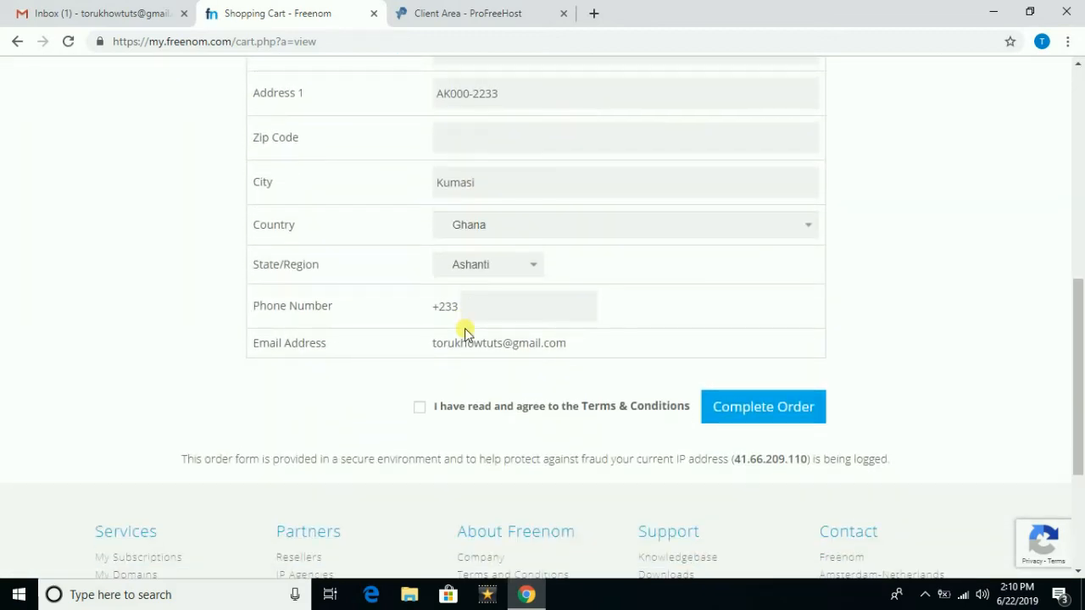
pyautogui.click(744, 411)
pyautogui.click(420, 407)
pyautogui.click(754, 410)
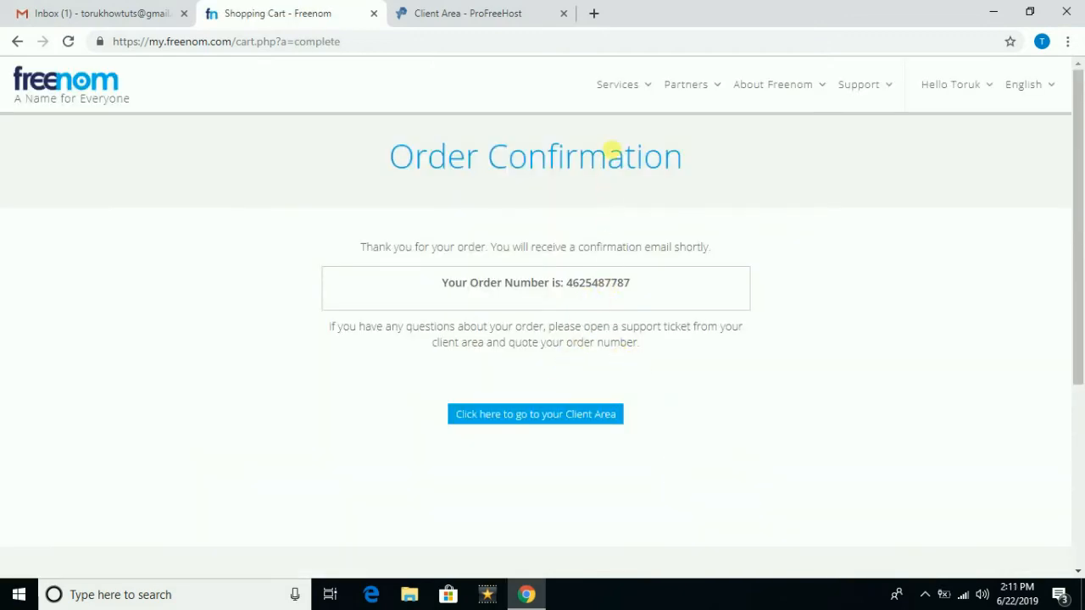
# - Open mile14.ga's nameserver settings in Freenom and choose custom nameservers
pyautogui.moveTo(634, 84)
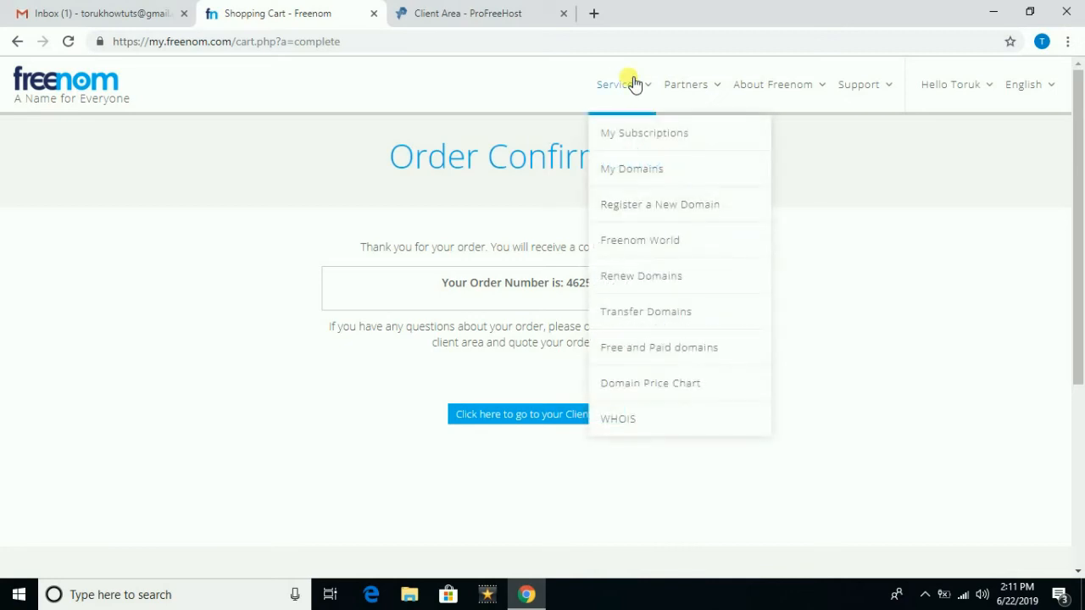
pyautogui.click(641, 168)
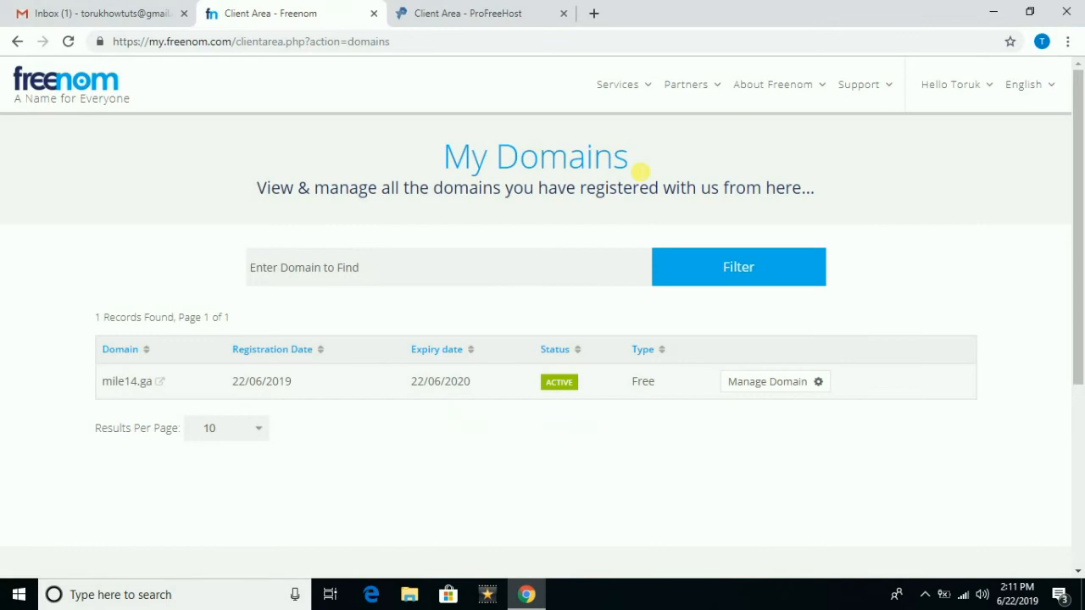
pyautogui.click(818, 382)
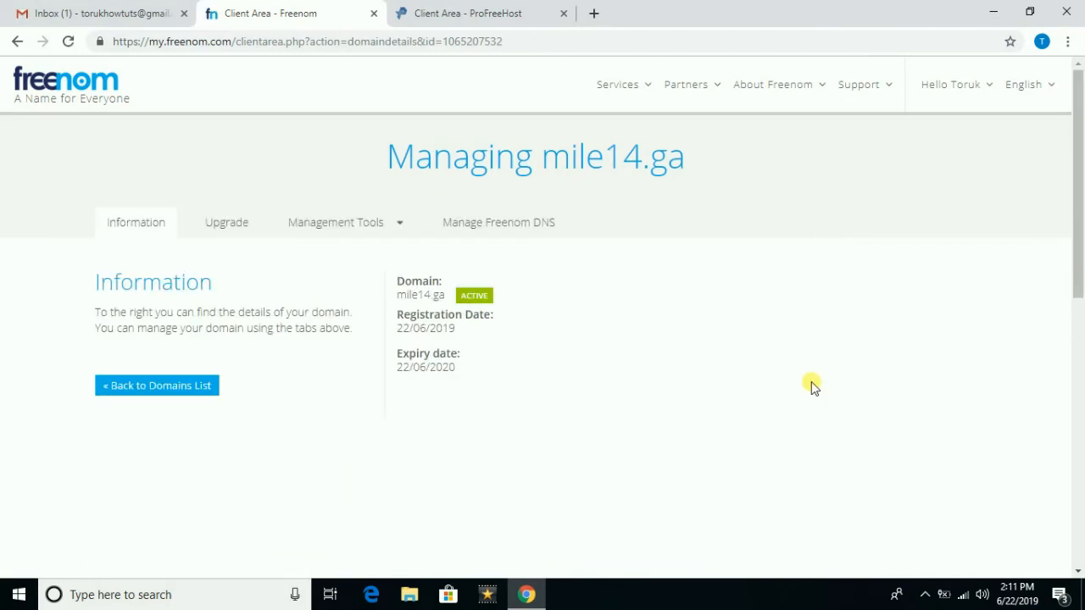
pyautogui.click(388, 223)
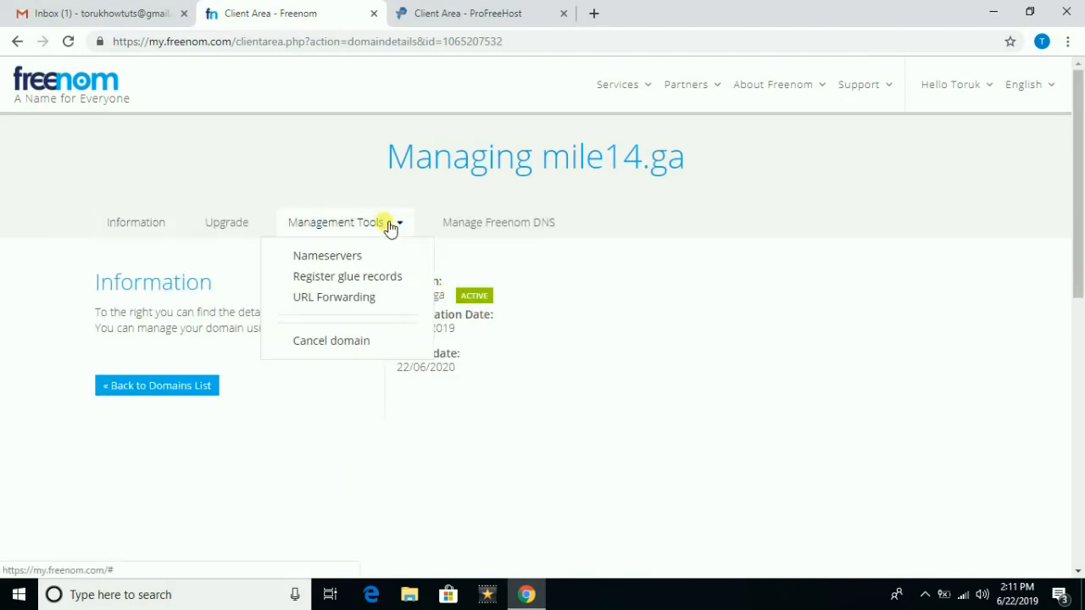
pyautogui.click(338, 260)
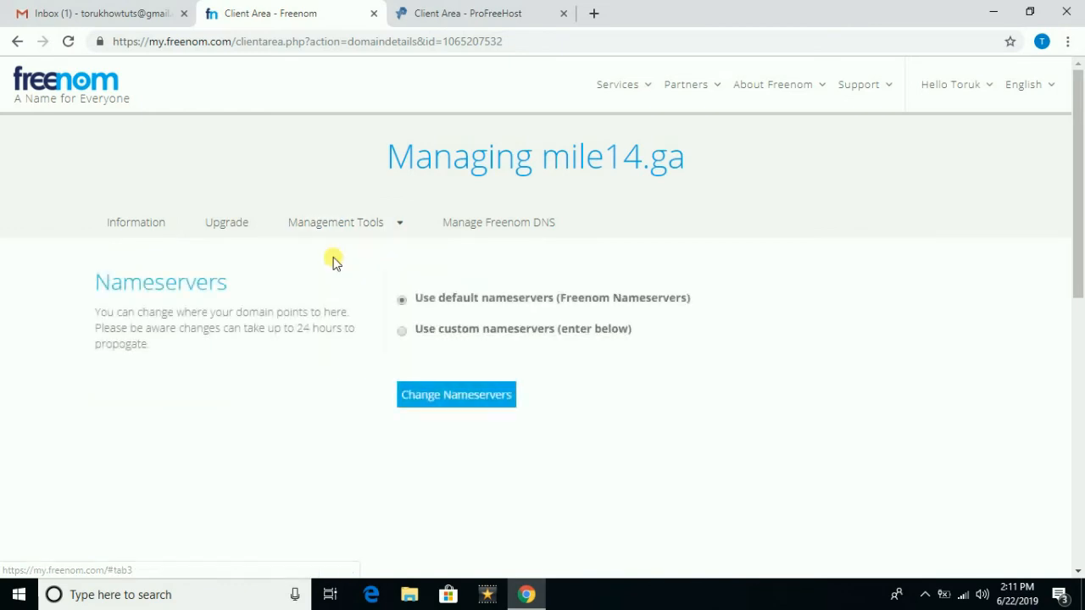
pyautogui.click(404, 333)
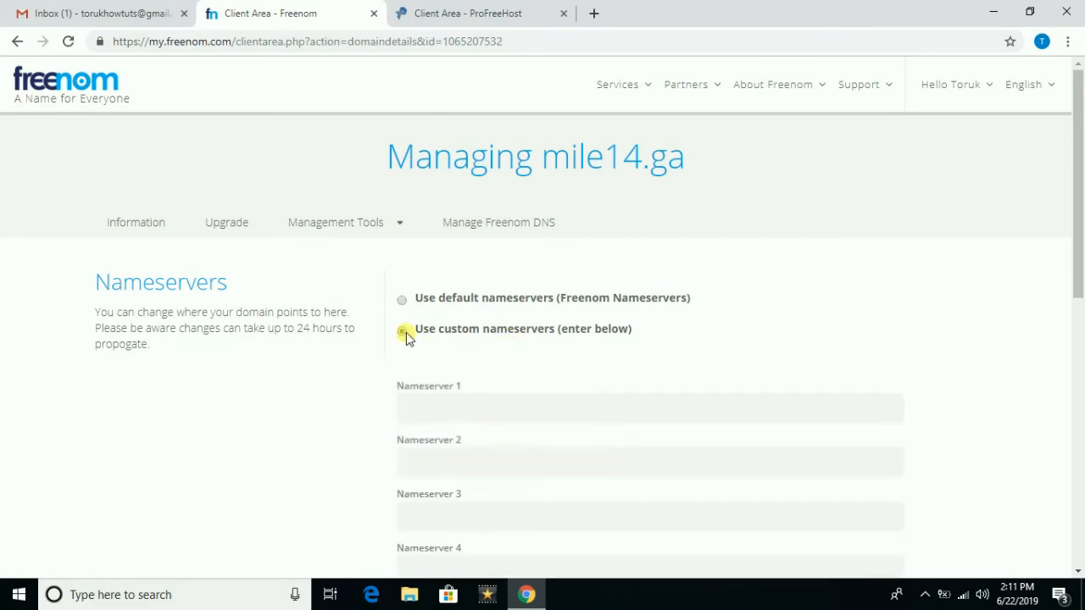
# - Copy ns1.byet.org from ProFreeHost into Freenom's Nameserver 1 field
pyautogui.click(485, 421)
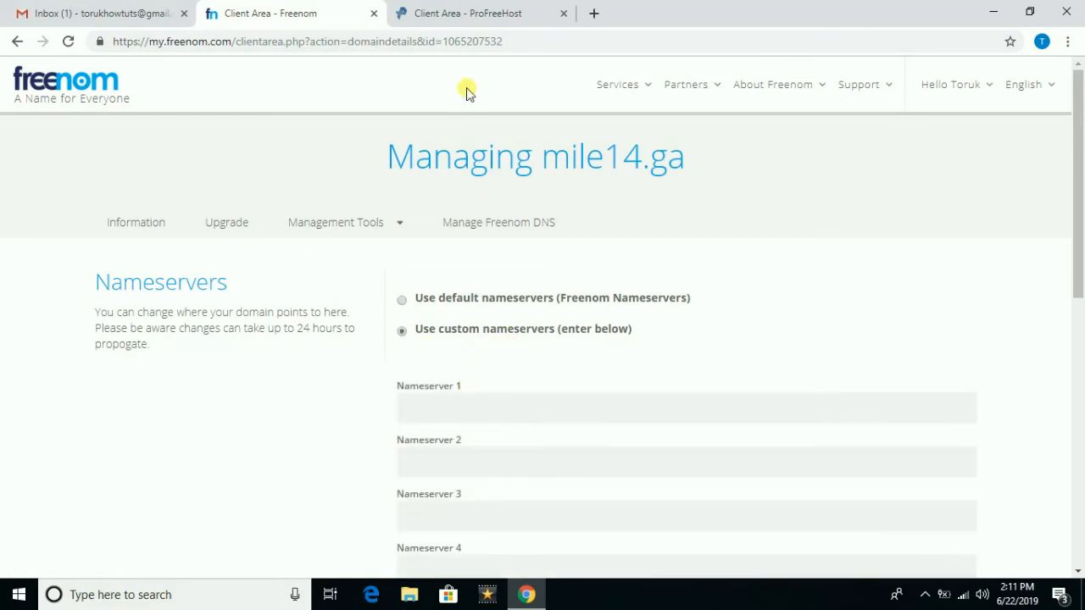
pyautogui.click(448, 24)
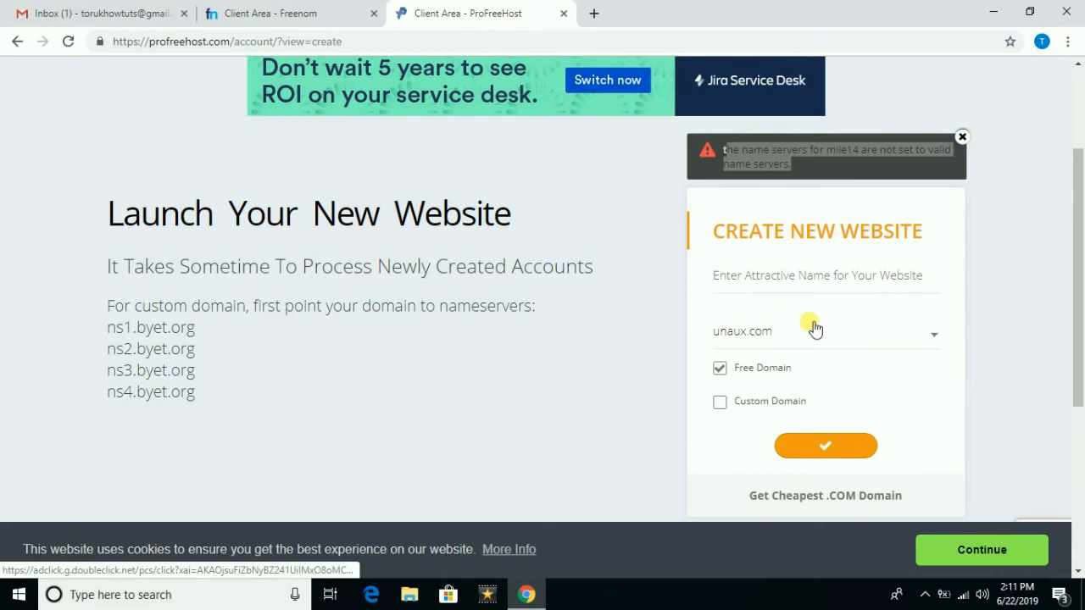
pyautogui.moveTo(202, 329); pyautogui.dragTo(108, 329)
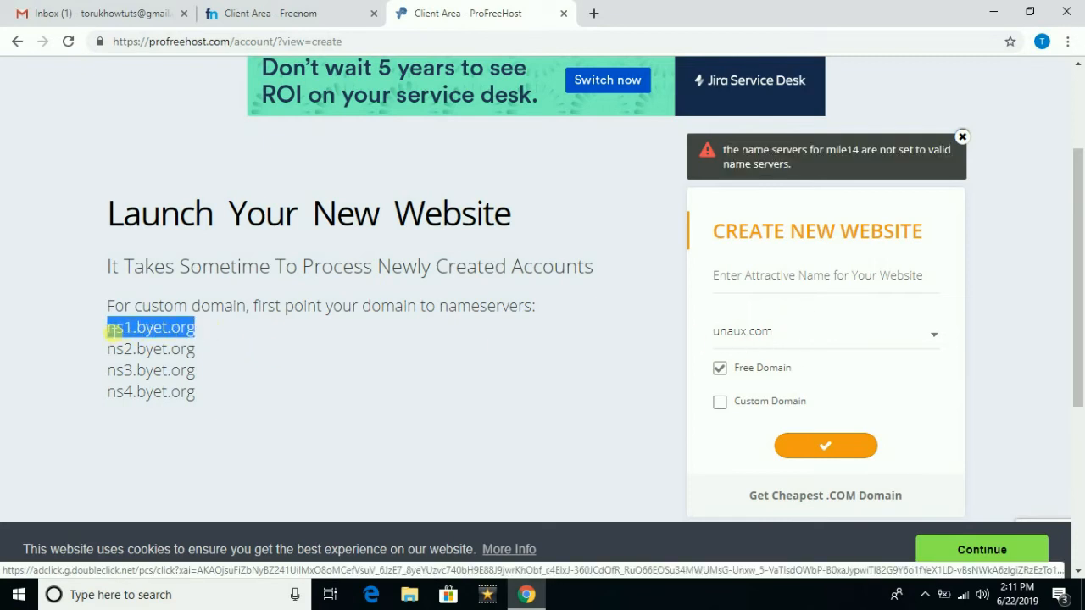
pyautogui.rightClick(119, 332)
pyautogui.click(136, 339)
pyautogui.click(284, 12)
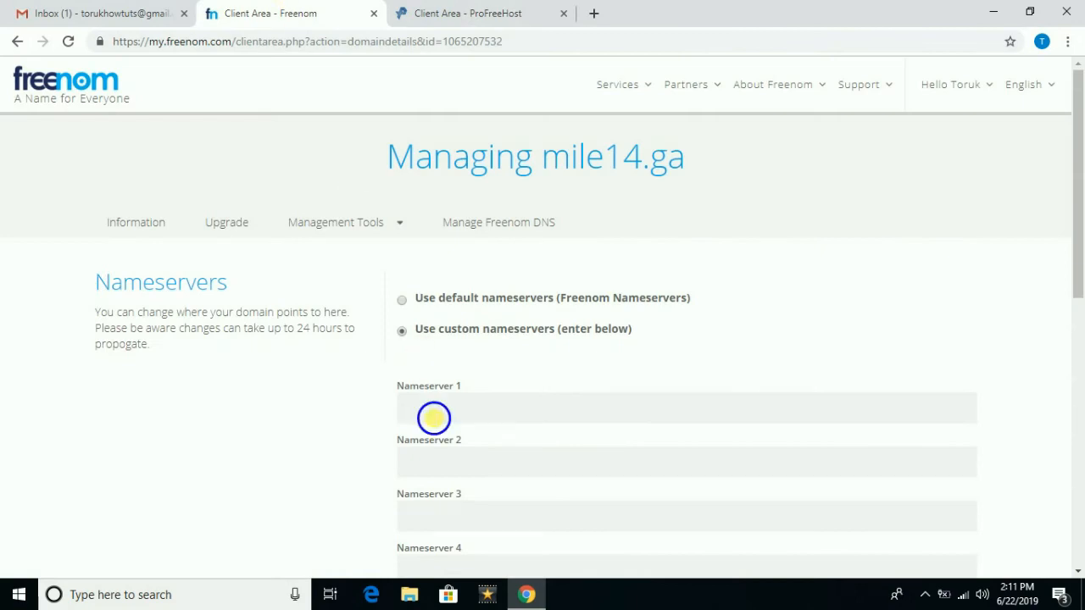
pyautogui.rightClick(431, 413)
pyautogui.click(474, 285)
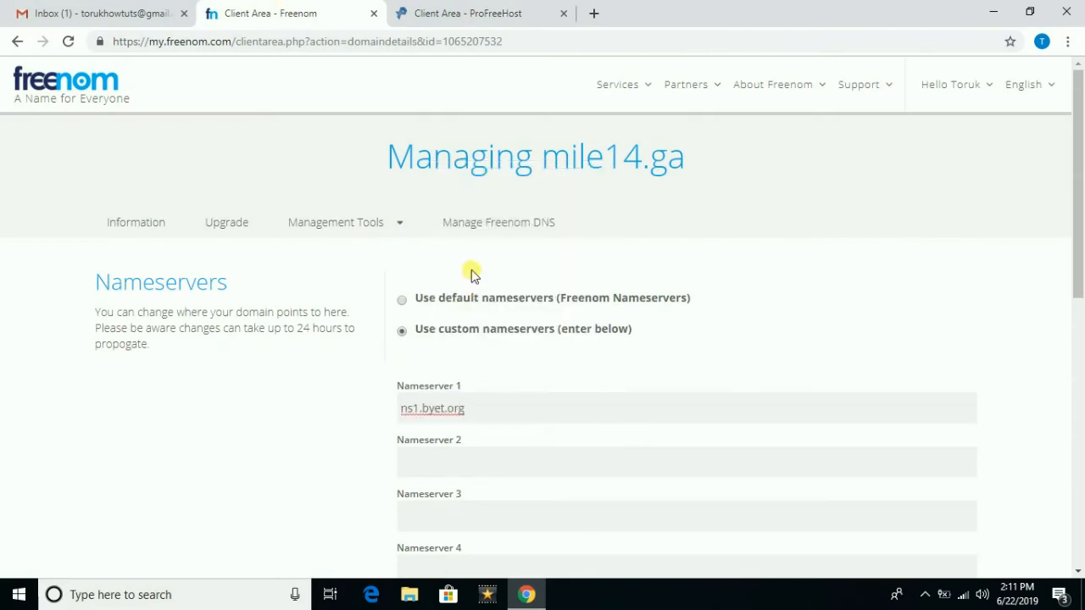
# - Copy ns2.byet.org from ProFreeHost into the Nameserver 2 field
pyautogui.click(473, 13)
pyautogui.moveTo(202, 356); pyautogui.dragTo(120, 357)
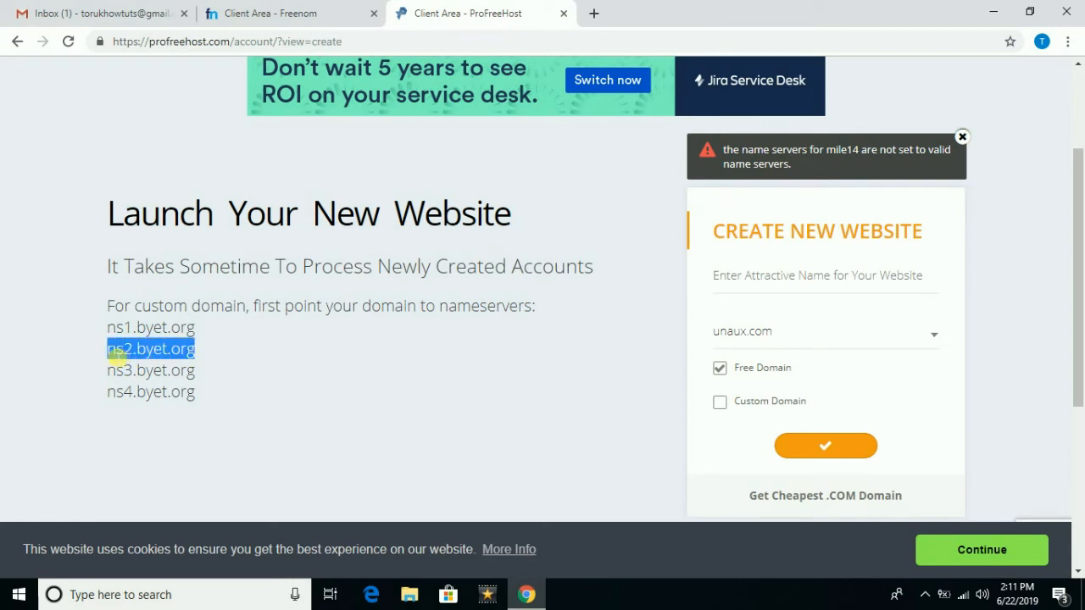
pyautogui.rightClick(123, 356)
pyautogui.click(147, 365)
pyautogui.click(305, 16)
pyautogui.rightClick(441, 462)
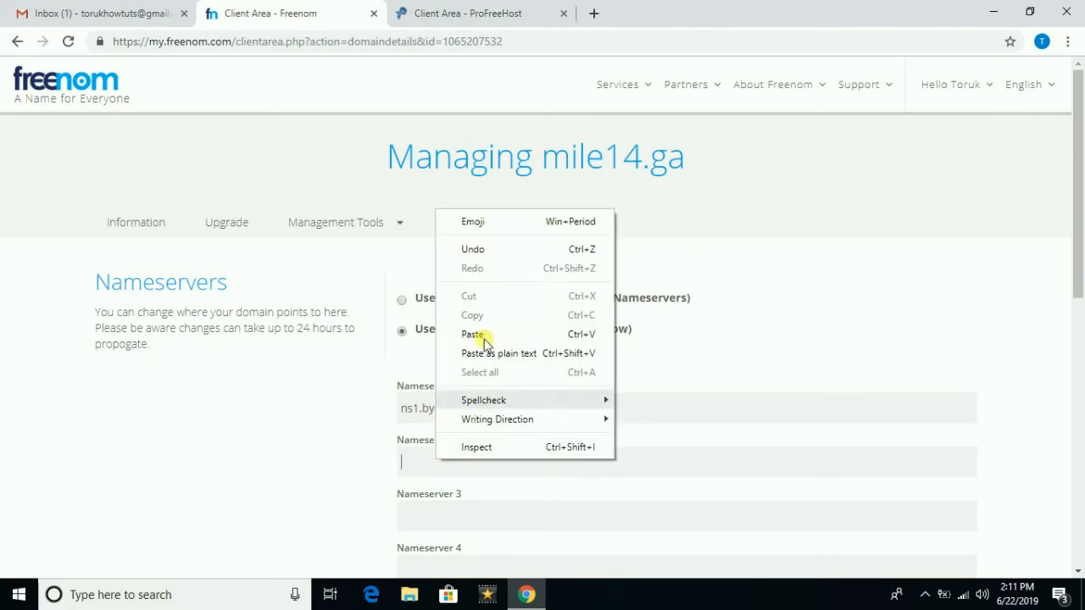
pyautogui.click(475, 335)
# - Copy ns3.byet.org from ProFreeHost into the Nameserver 3 field
pyautogui.click(426, 15)
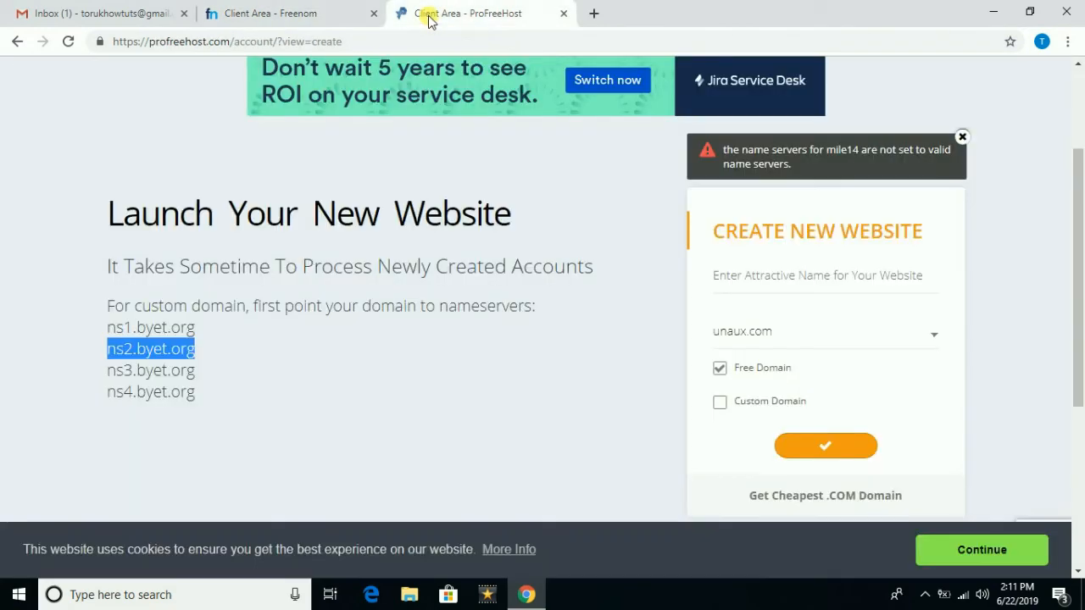
pyautogui.moveTo(197, 373); pyautogui.dragTo(109, 375)
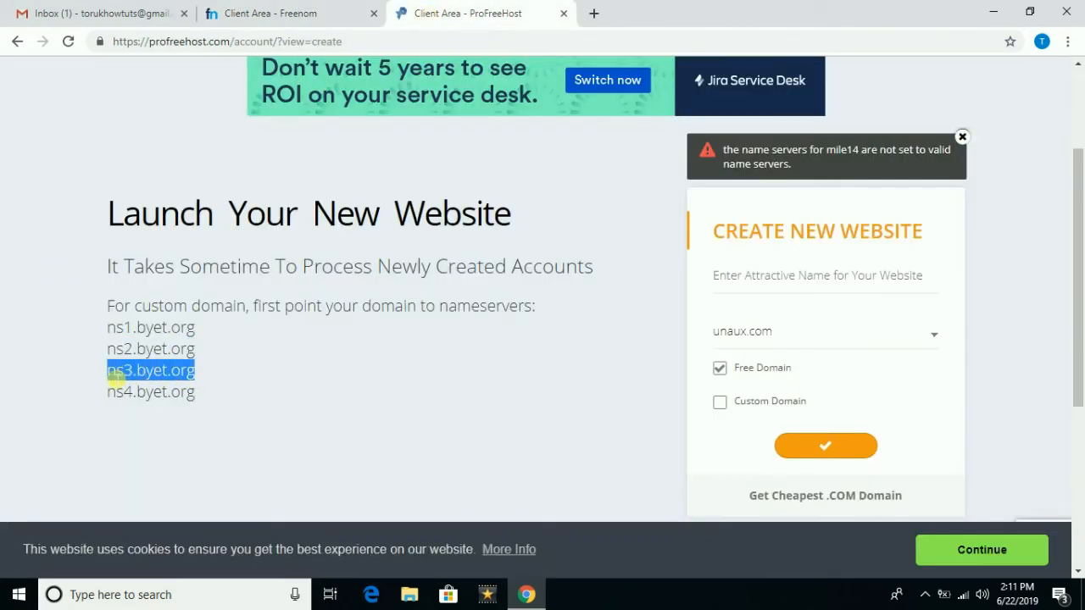
pyautogui.rightClick(113, 374)
pyautogui.click(142, 385)
pyautogui.click(310, 13)
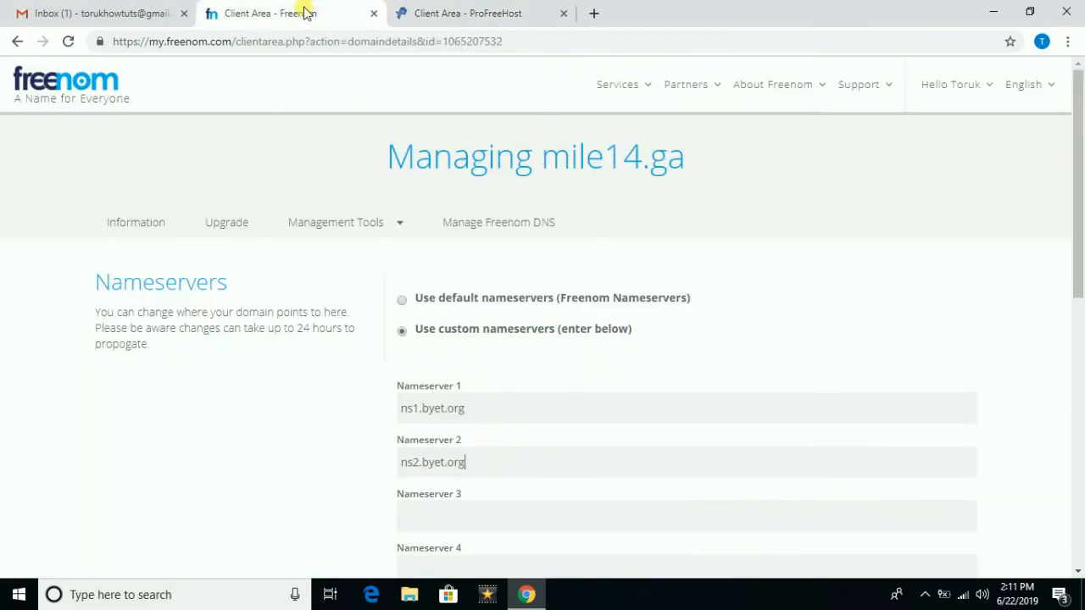
pyautogui.click(449, 519)
pyautogui.rightClick(442, 519)
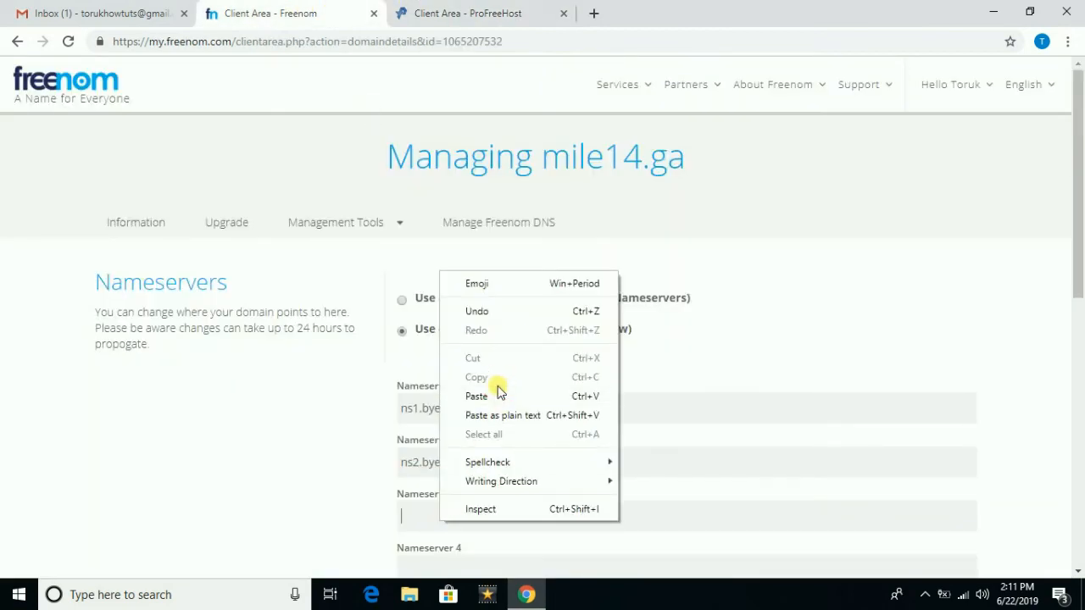
pyautogui.click(498, 393)
# - Copy ns4.byet.org into Nameserver 4 and save the four byet.org nameservers
pyautogui.scroll(-1, 496, 401)
pyautogui.click(482, 499)
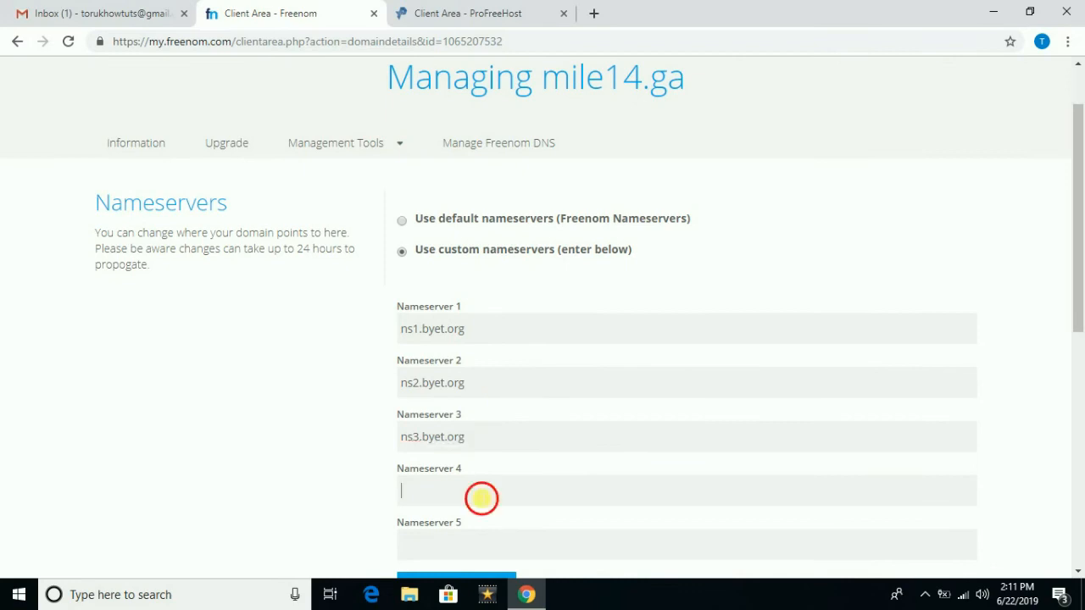
pyautogui.click(466, 13)
pyautogui.moveTo(206, 394); pyautogui.dragTo(113, 393)
pyautogui.rightClick(113, 394)
pyautogui.click(137, 408)
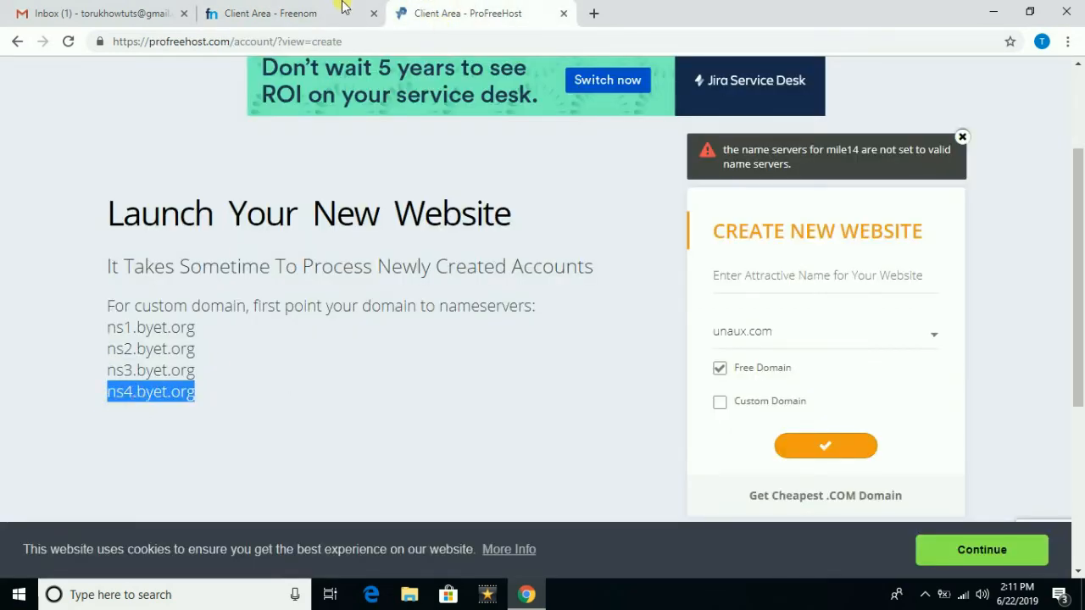
pyautogui.click(343, 10)
pyautogui.rightClick(435, 496)
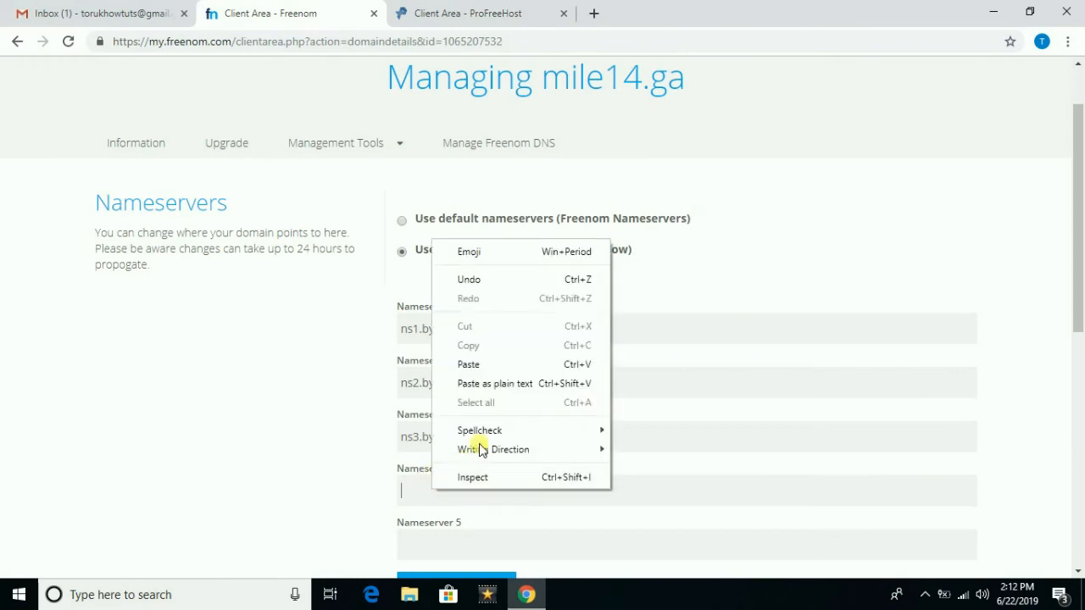
pyautogui.click(469, 364)
pyautogui.scroll(-2, 477, 375)
pyautogui.click(473, 427)
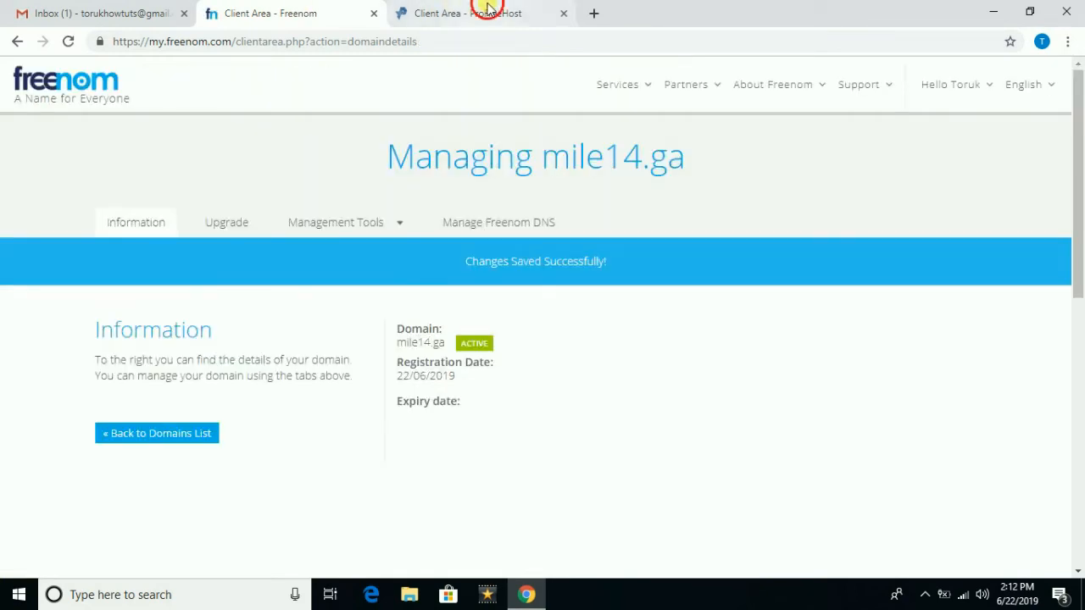
# - Switch ProFreeHost's website form to a custom domain and submit mile14.ga
pyautogui.click(479, 12)
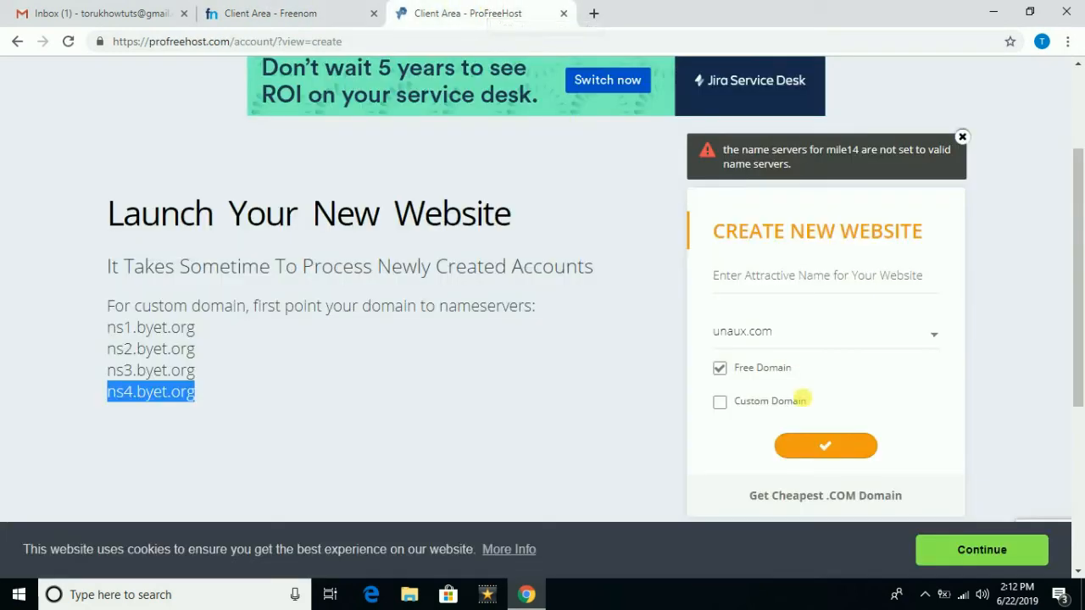
pyautogui.click(806, 339)
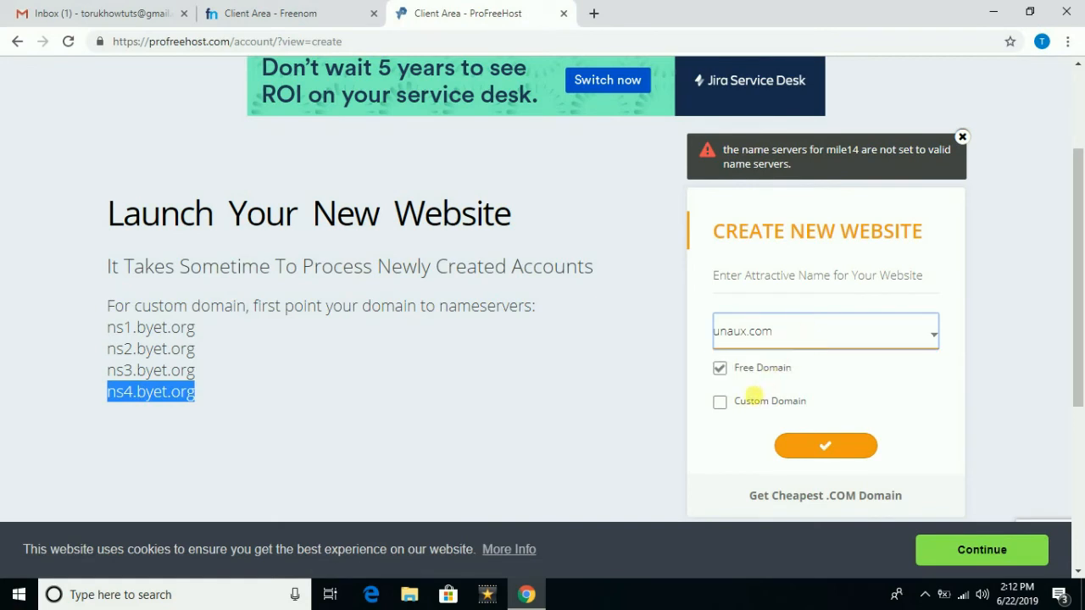
pyautogui.click(731, 402)
pyautogui.click(751, 287)
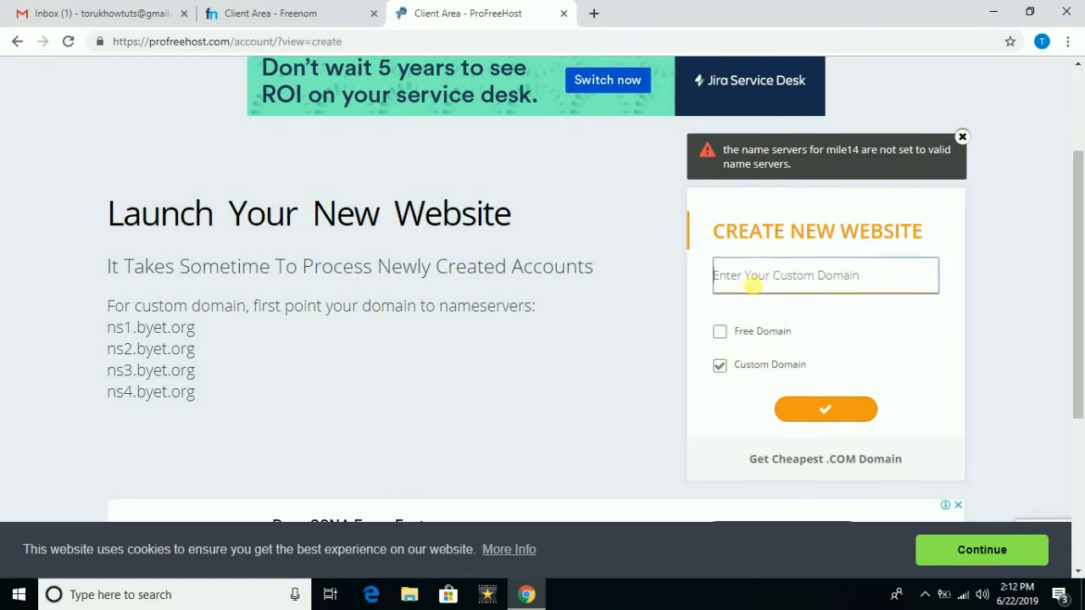
pyautogui.write('mile14.ga')
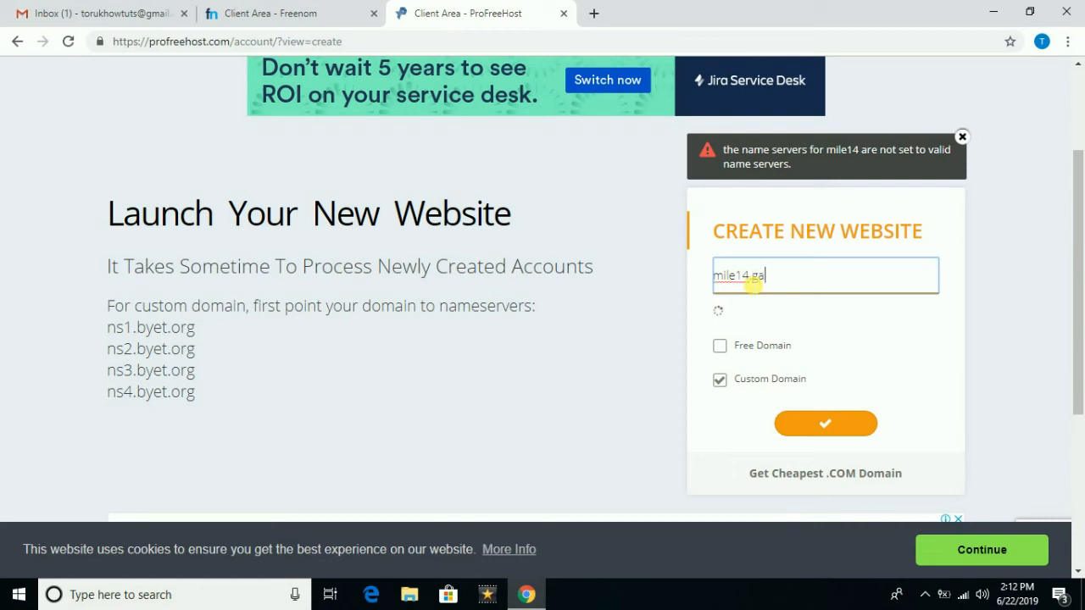
pyautogui.click(840, 430)
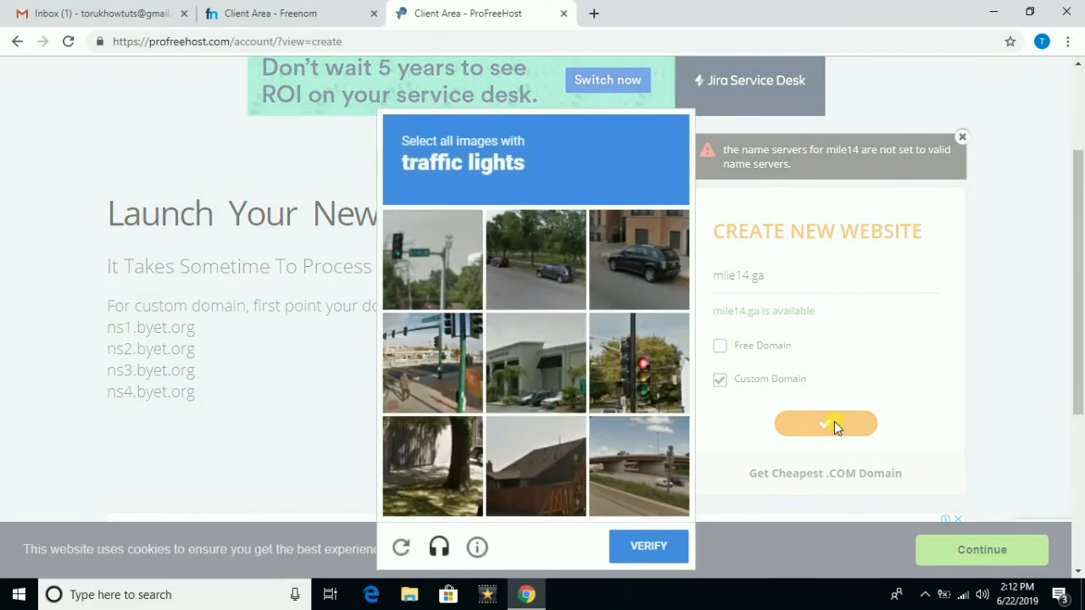
# - Solve the traffic-light reCAPTCHA and verify to create the hosting account
pyautogui.click(449, 299)
pyautogui.click(426, 377)
pyautogui.click(647, 377)
pyautogui.click(654, 547)
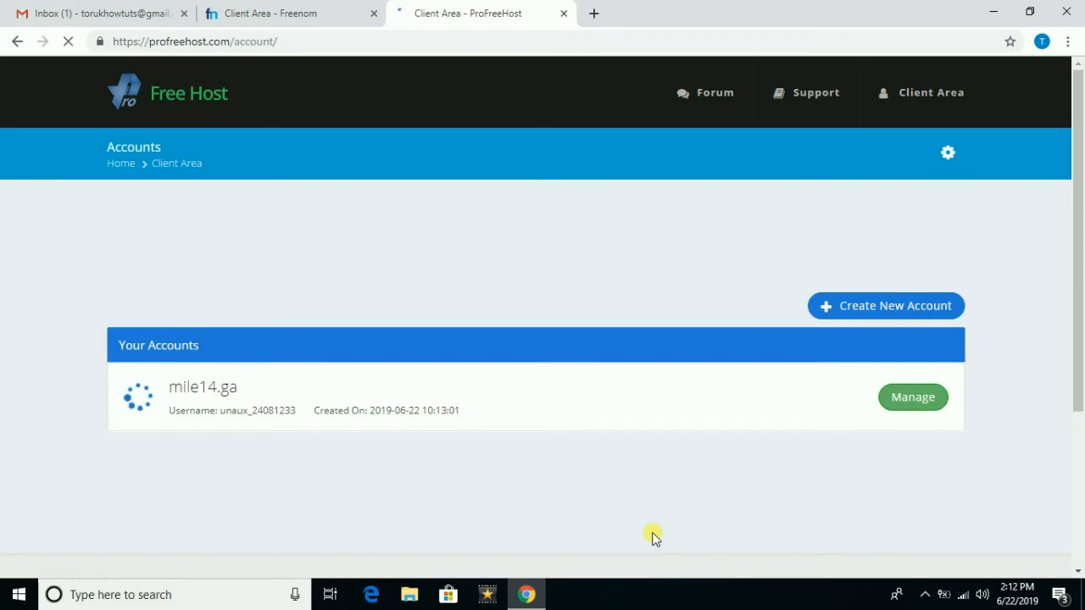
# - Manage the mile14.ga account and launch its Control Panel
pyautogui.click(911, 399)
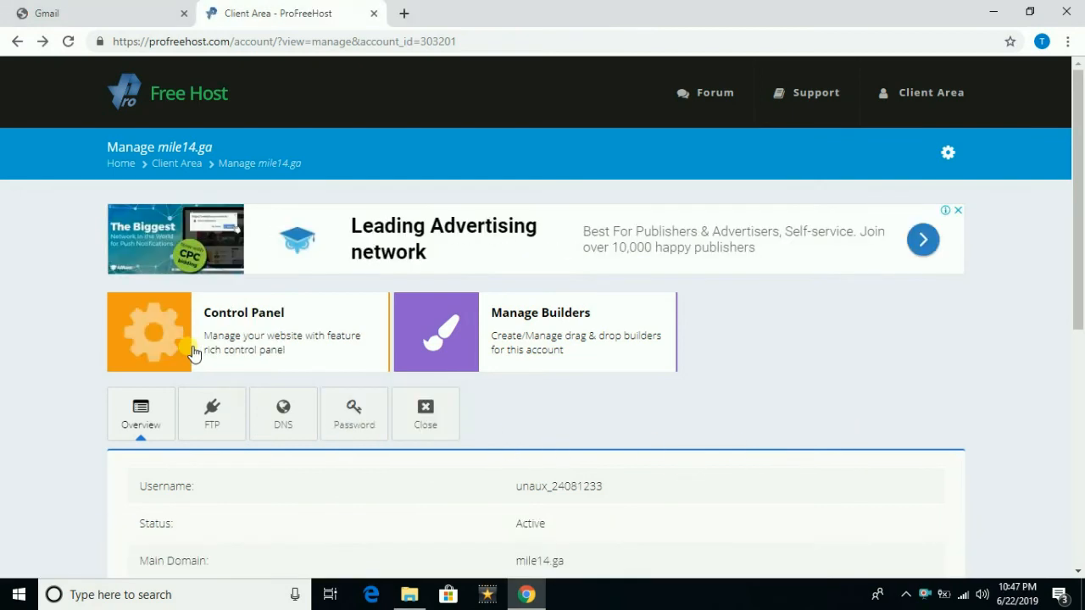
pyautogui.click(154, 336)
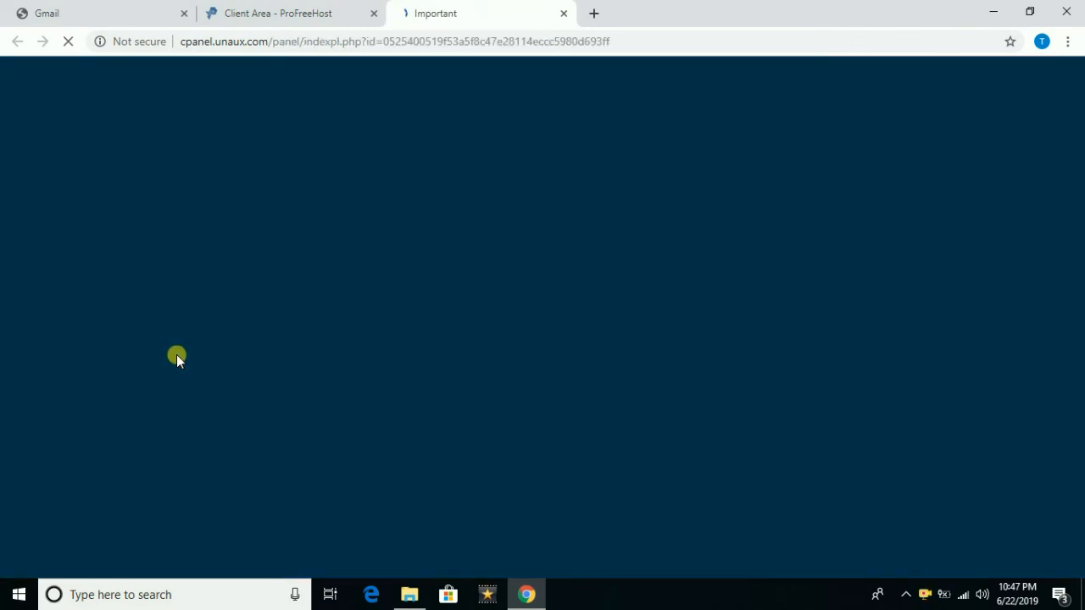
# - Approve the service-email notice with I Approve so the cPanel home page loads
pyautogui.scroll(-1, 225, 405)
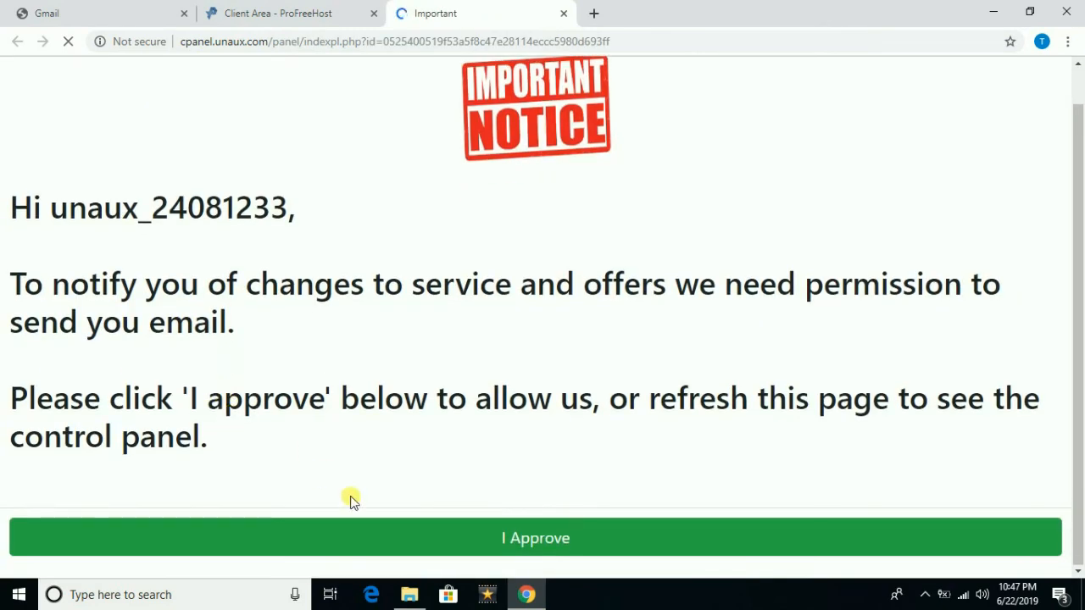
pyautogui.click(531, 549)
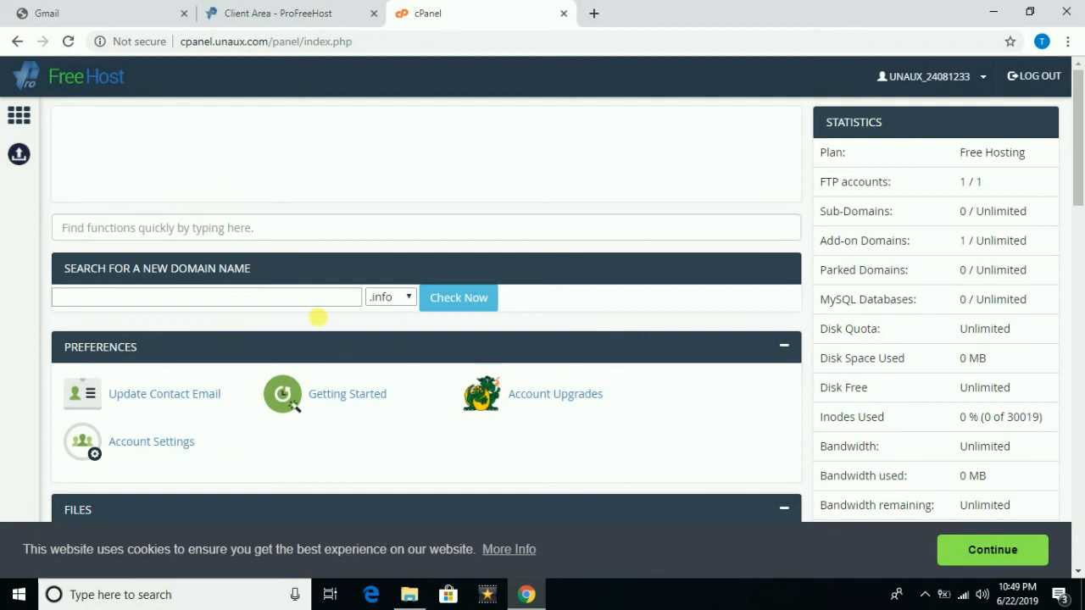
pyautogui.scroll(-3, 322, 321)
pyautogui.scroll(-7, 327, 327)
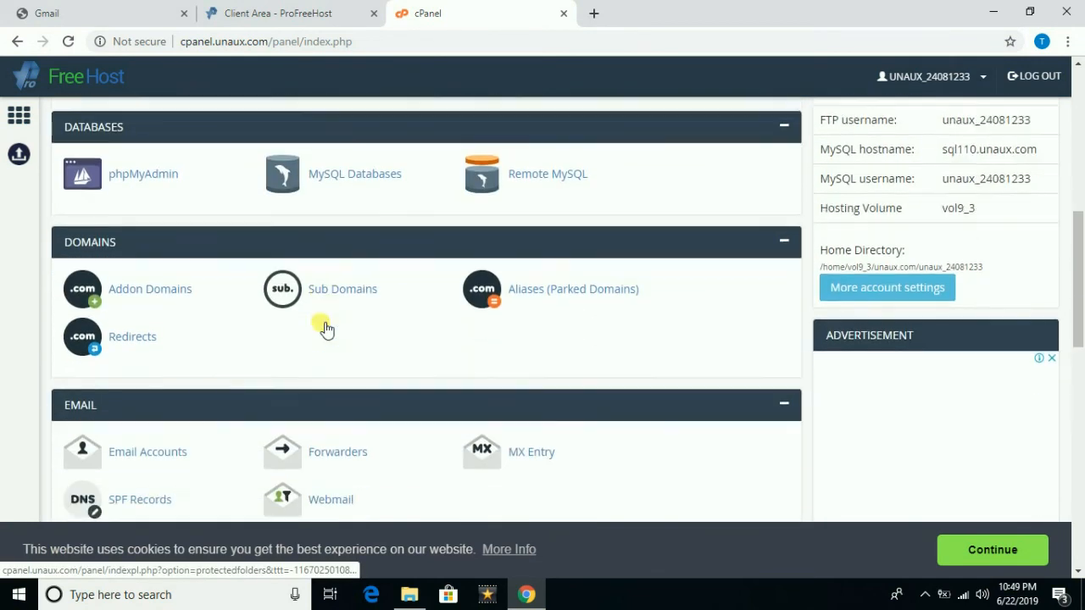
pyautogui.scroll(-7, 326, 329)
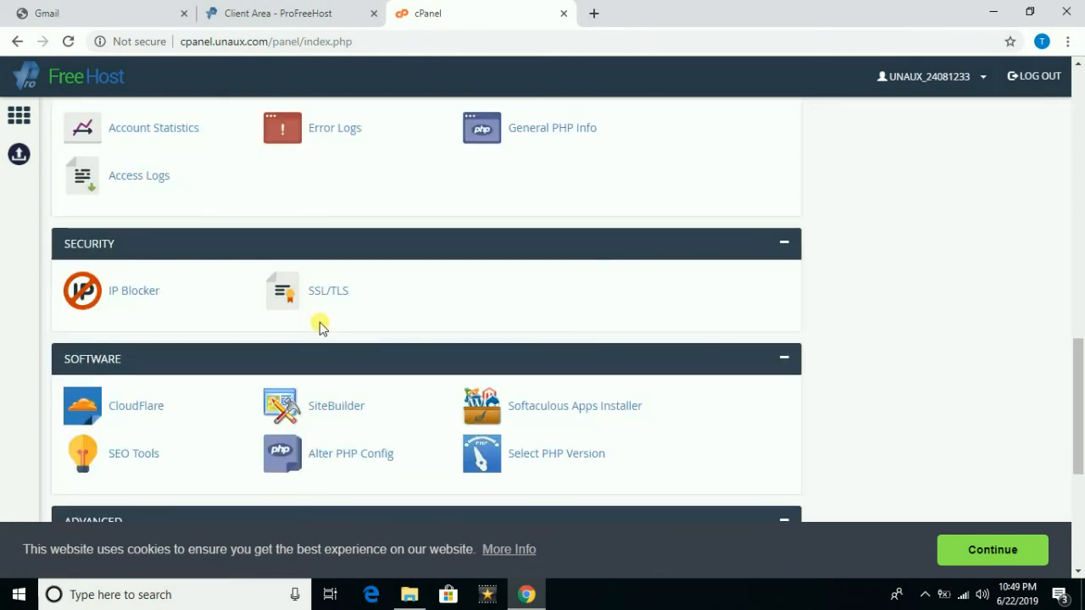
pyautogui.scroll(3, 330, 394)
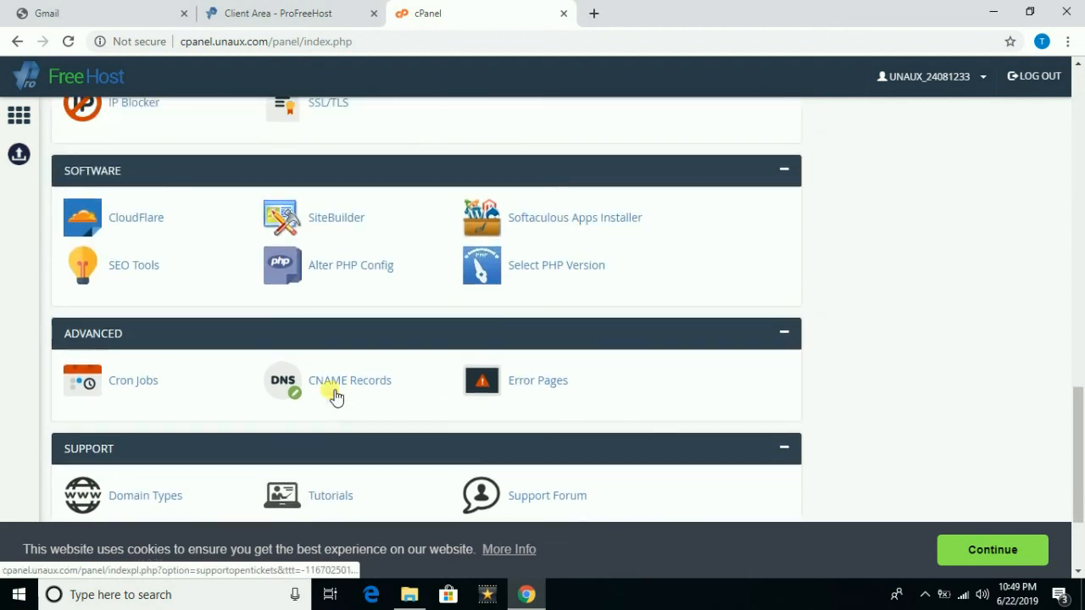
pyautogui.scroll(1, 334, 395)
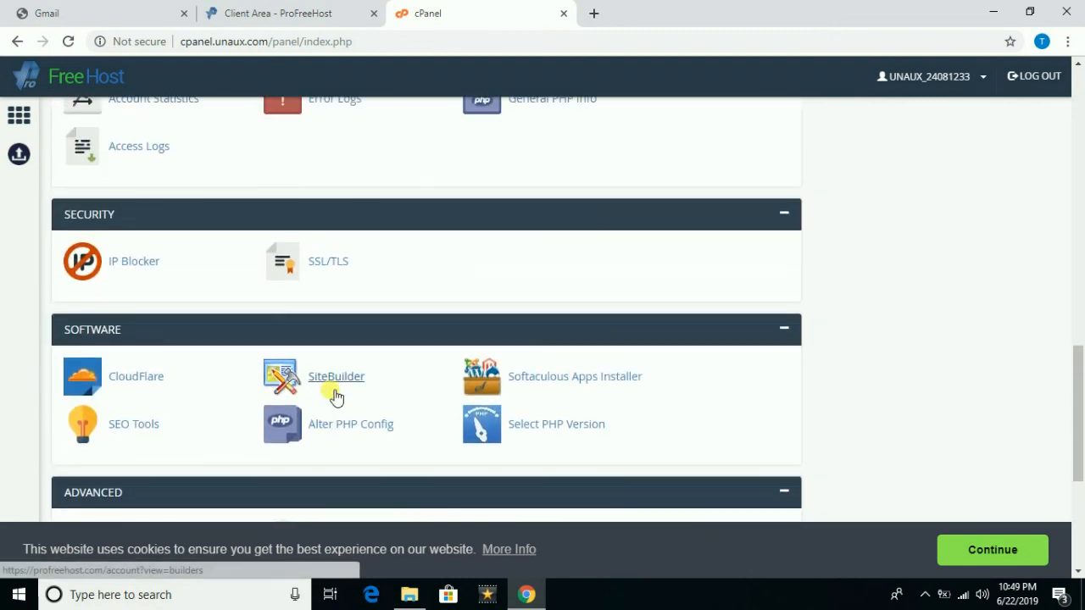
pyautogui.scroll(3, 335, 395)
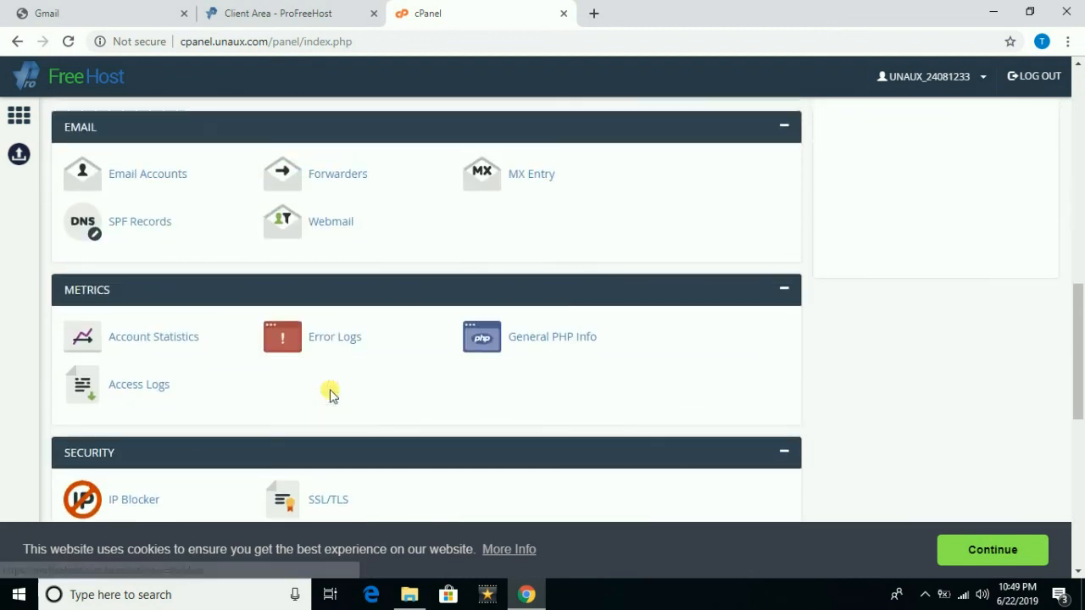
pyautogui.scroll(2, 331, 394)
pyautogui.scroll(6, 330, 395)
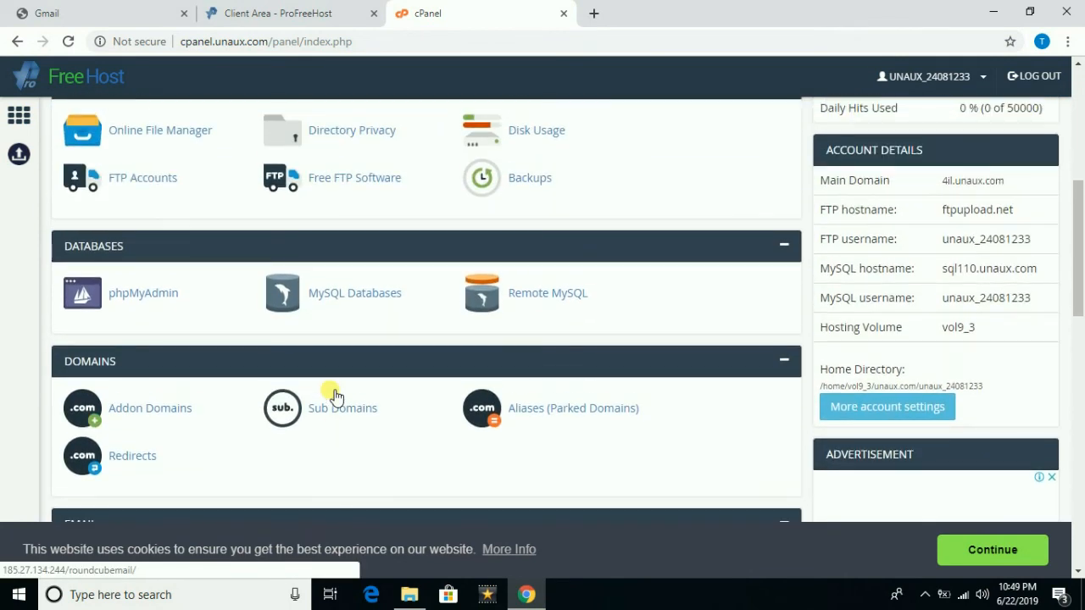
pyautogui.scroll(2, 331, 395)
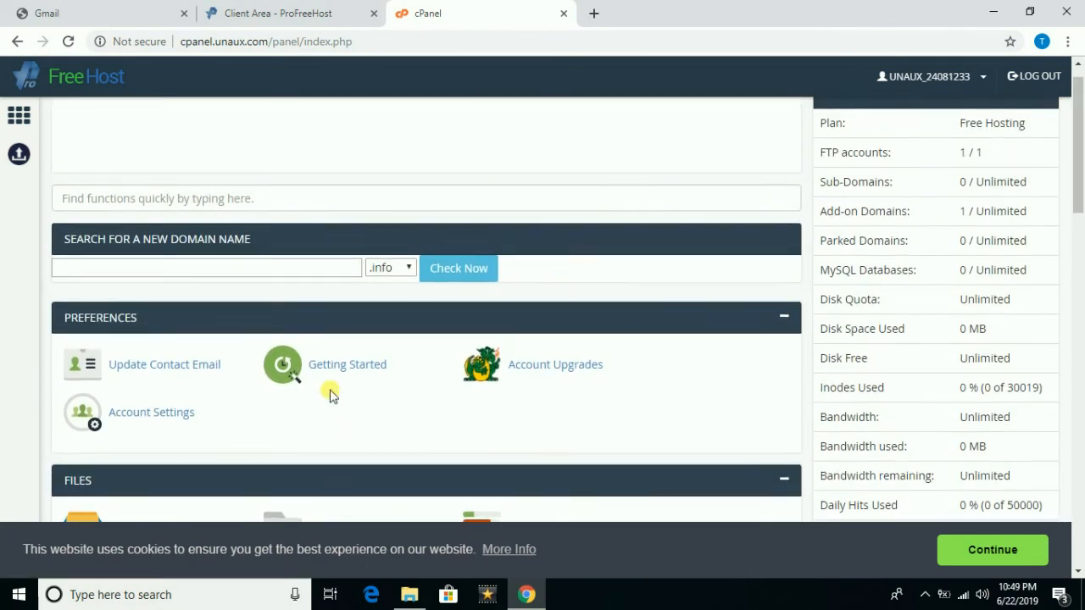